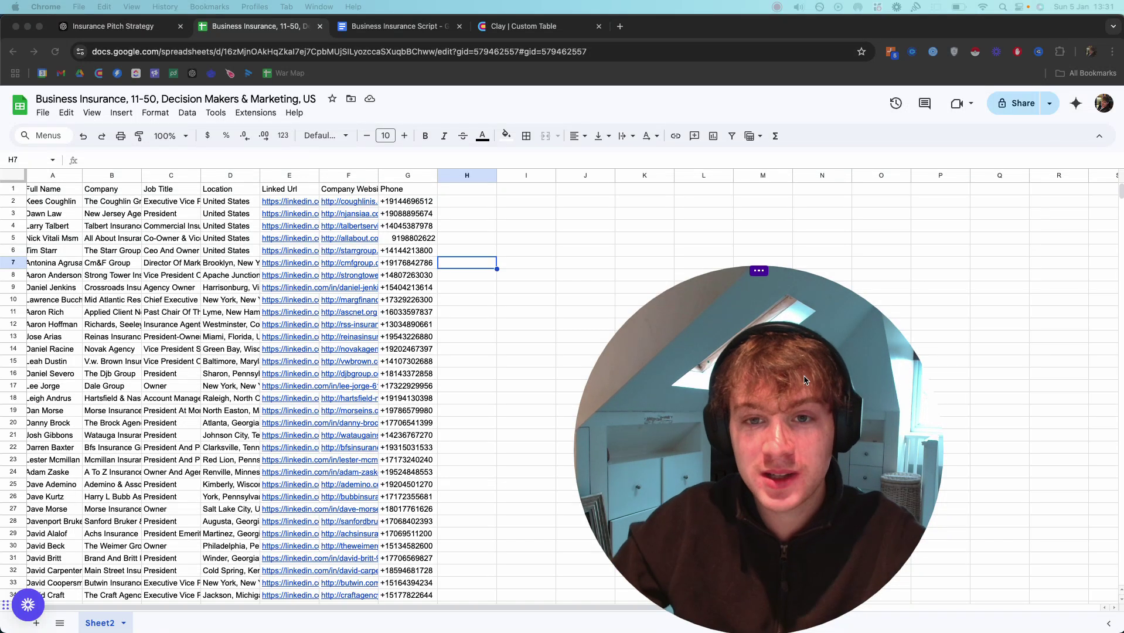
Step: Look over the leads sheet, selecting the link, phone-number and company cells and copying a block
{"action": "left_click_drag", "start_coordinate": [788, 350], "coordinate": [874, 204]}
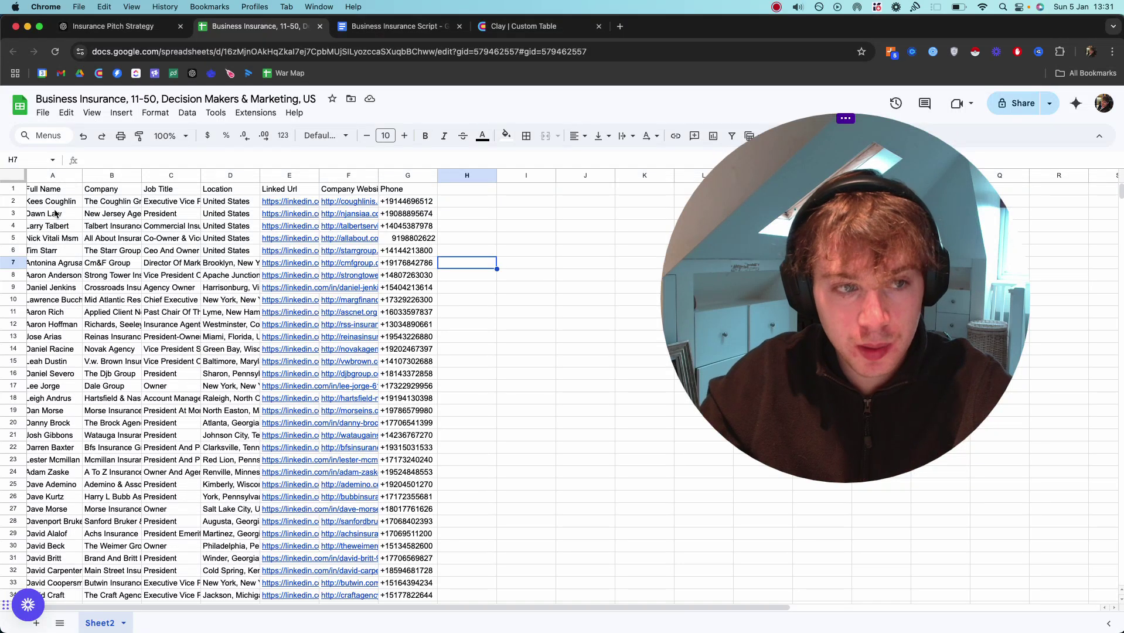
{"action": "left_click", "coordinate": [153, 240]}
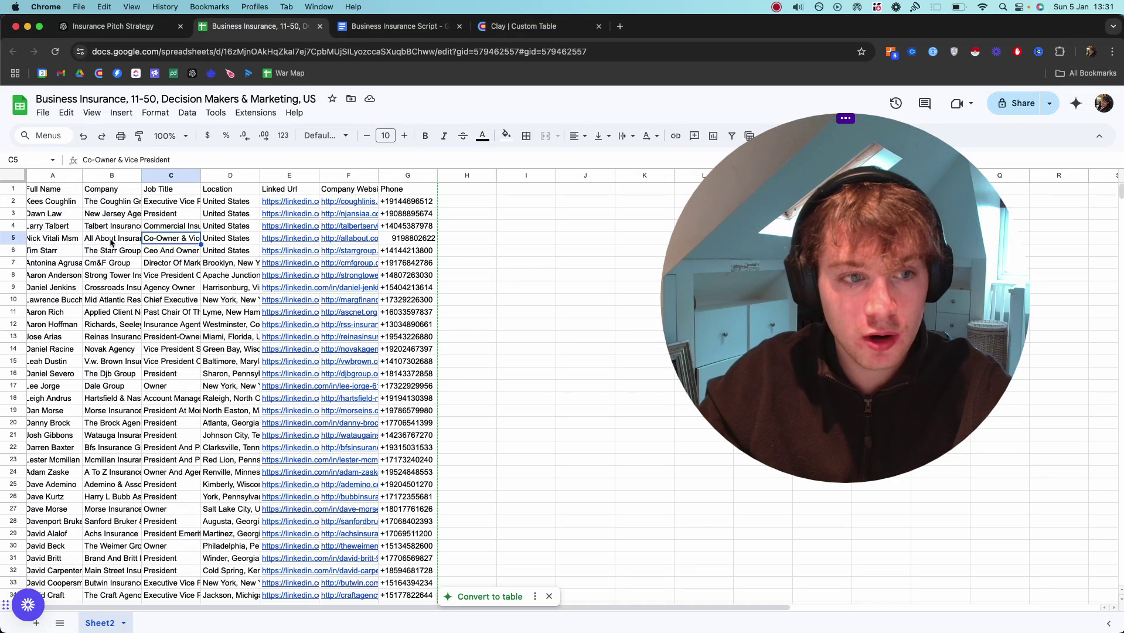
{"action": "left_click", "coordinate": [525, 286]}
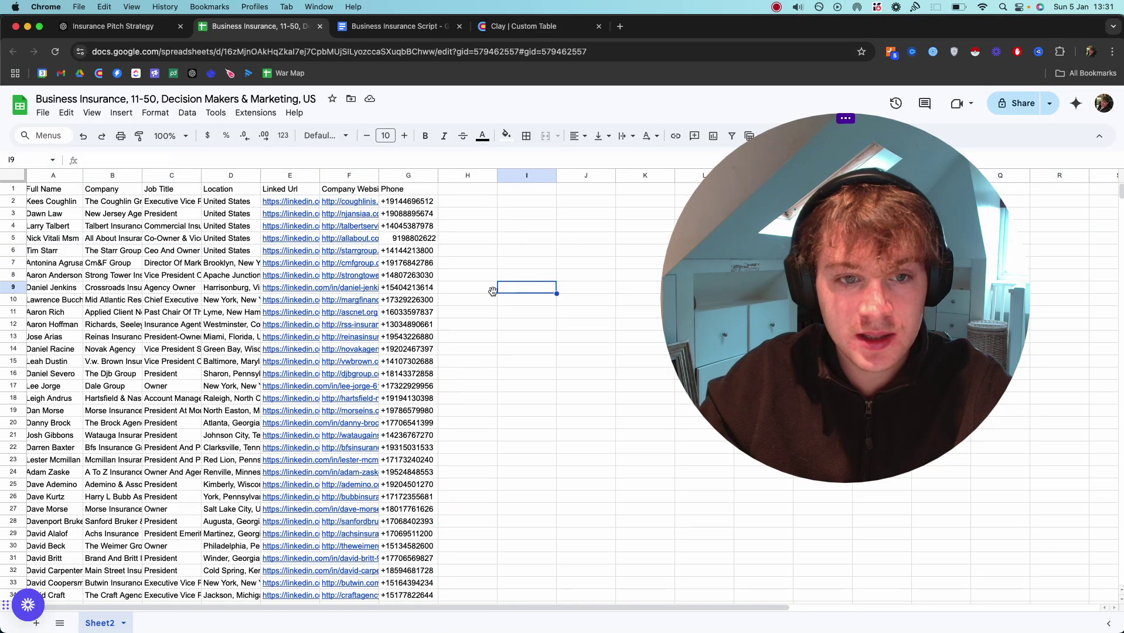
{"action": "left_click_drag", "start_coordinate": [291, 261], "coordinate": [337, 274]}
{"action": "left_click", "coordinate": [518, 276]}
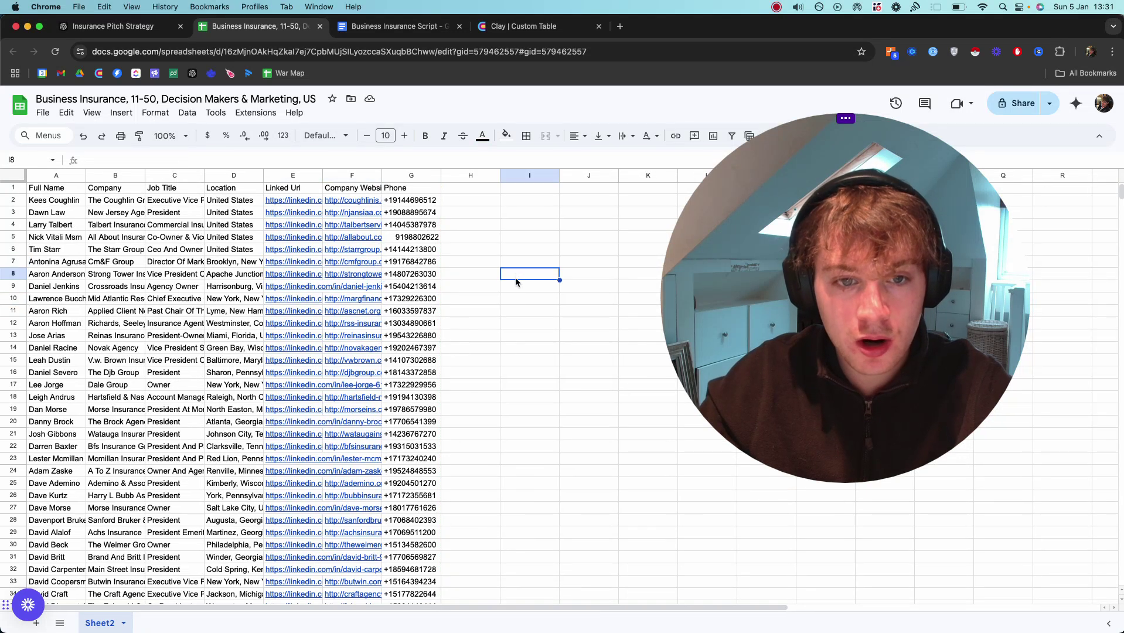
{"action": "left_click_drag", "start_coordinate": [413, 226], "coordinate": [421, 457]}
{"action": "left_click", "coordinate": [501, 337]}
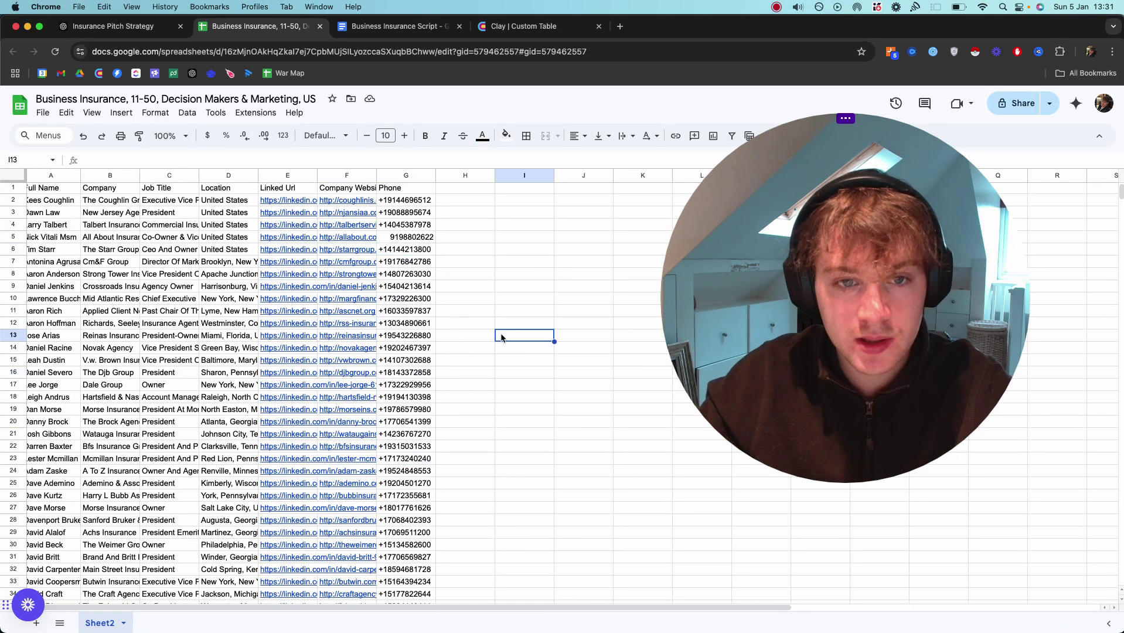
{"action": "scroll", "coordinate": [477, 308], "scroll_direction": "left", "scroll_amount": 1}
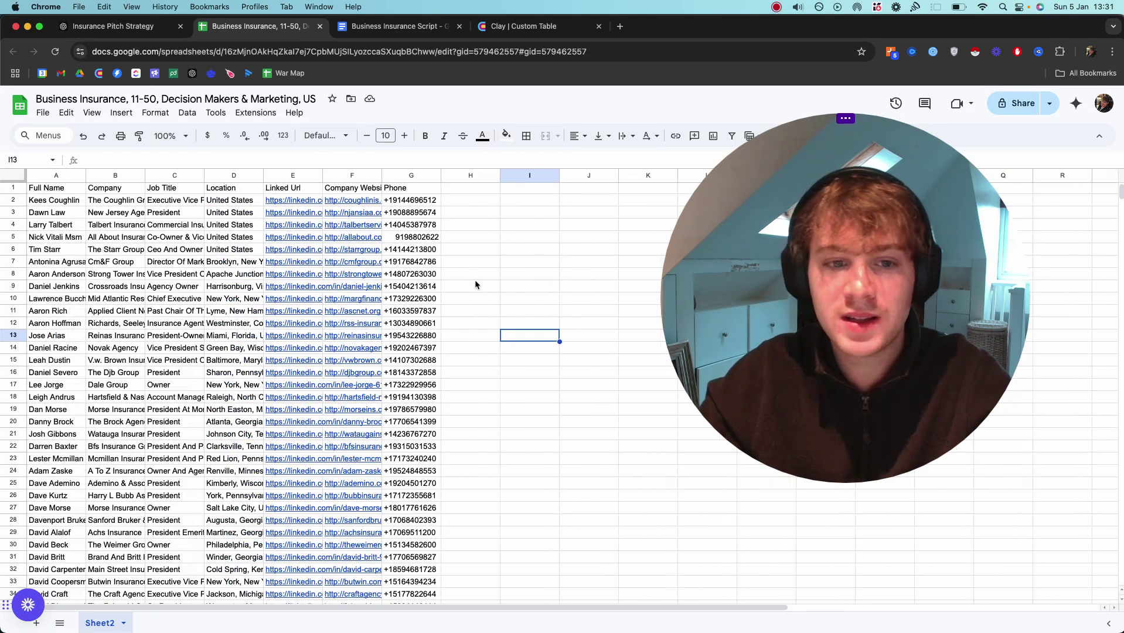
{"action": "left_click_drag", "start_coordinate": [476, 284], "coordinate": [502, 340]}
{"action": "key", "text": "ctrl+c"}
{"action": "left_click", "coordinate": [539, 301]}
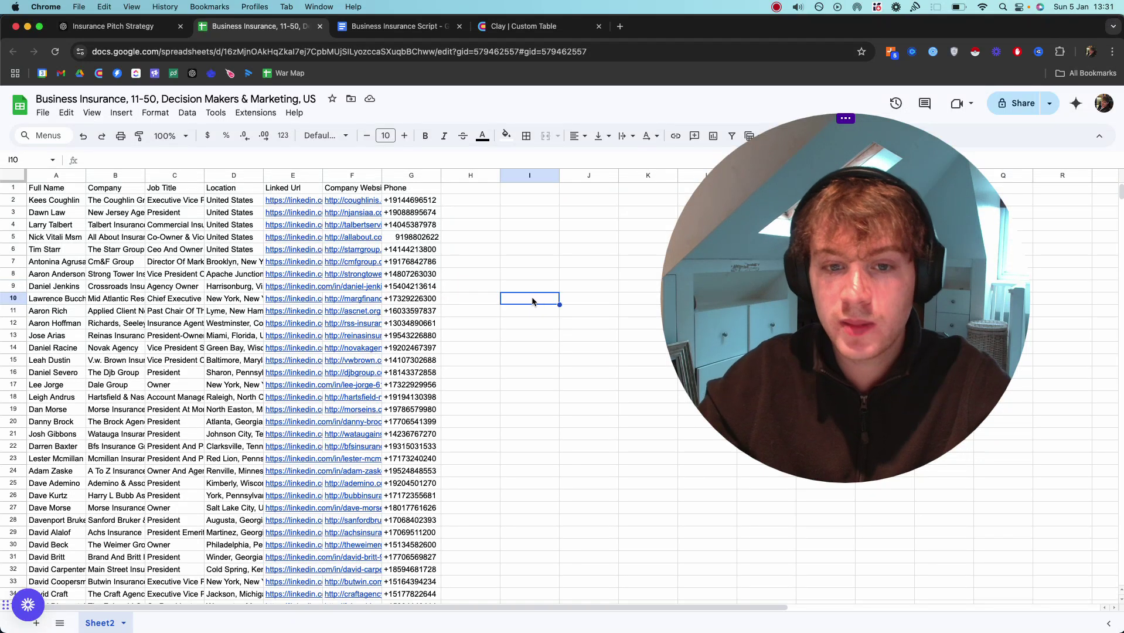
{"action": "left_click_drag", "start_coordinate": [532, 301], "coordinate": [592, 372]}
{"action": "mouse_move", "coordinate": [176, 238]}
{"action": "left_mouse_down"}
{"action": "mouse_move", "coordinate": [231, 296]}
{"action": "mouse_move", "coordinate": [148, 273]}
{"action": "mouse_move", "coordinate": [214, 284]}
{"action": "mouse_move", "coordinate": [197, 241]}
{"action": "left_mouse_up"}
Step: Expand cells C5 through C8 to read each lead's full job title
{"action": "double_click", "coordinate": [197, 240]}
{"action": "left_click", "coordinate": [194, 250]}
{"action": "double_click", "coordinate": [196, 240]}
{"action": "left_click", "coordinate": [193, 250]}
{"action": "double_click", "coordinate": [194, 240]}
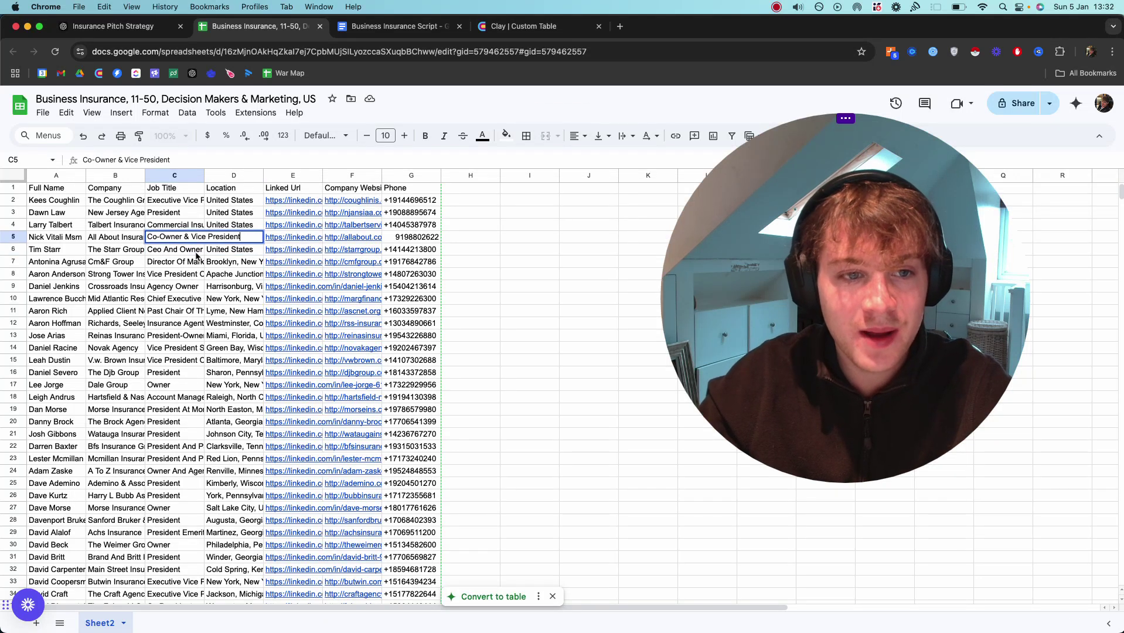
{"action": "double_click", "coordinate": [193, 250]}
{"action": "left_click", "coordinate": [194, 240]}
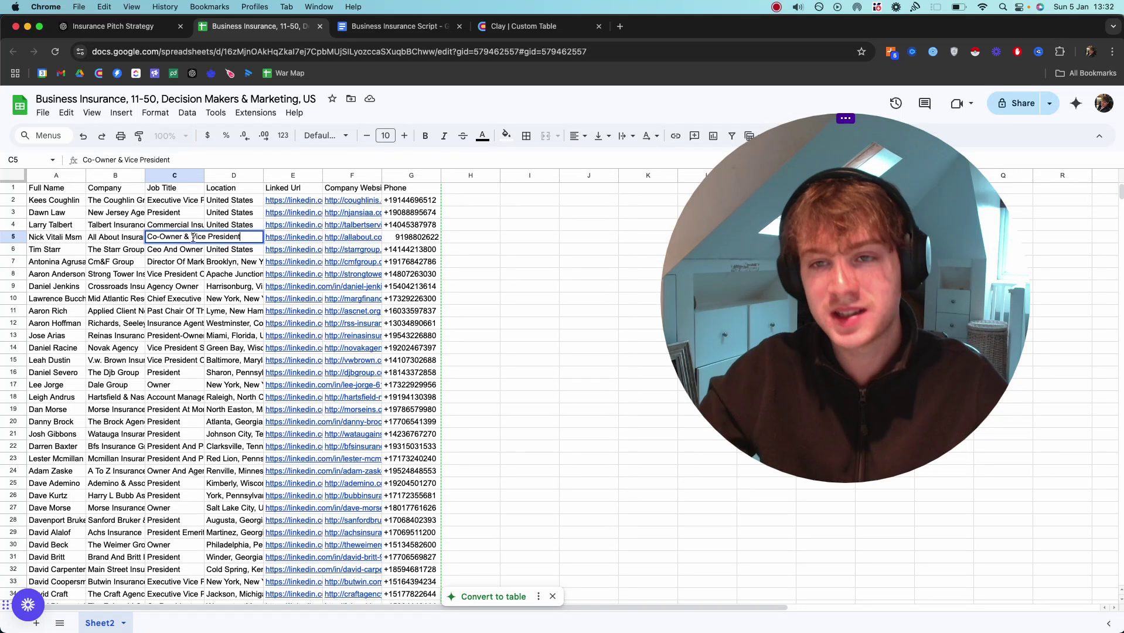
{"action": "double_click", "coordinate": [193, 239]}
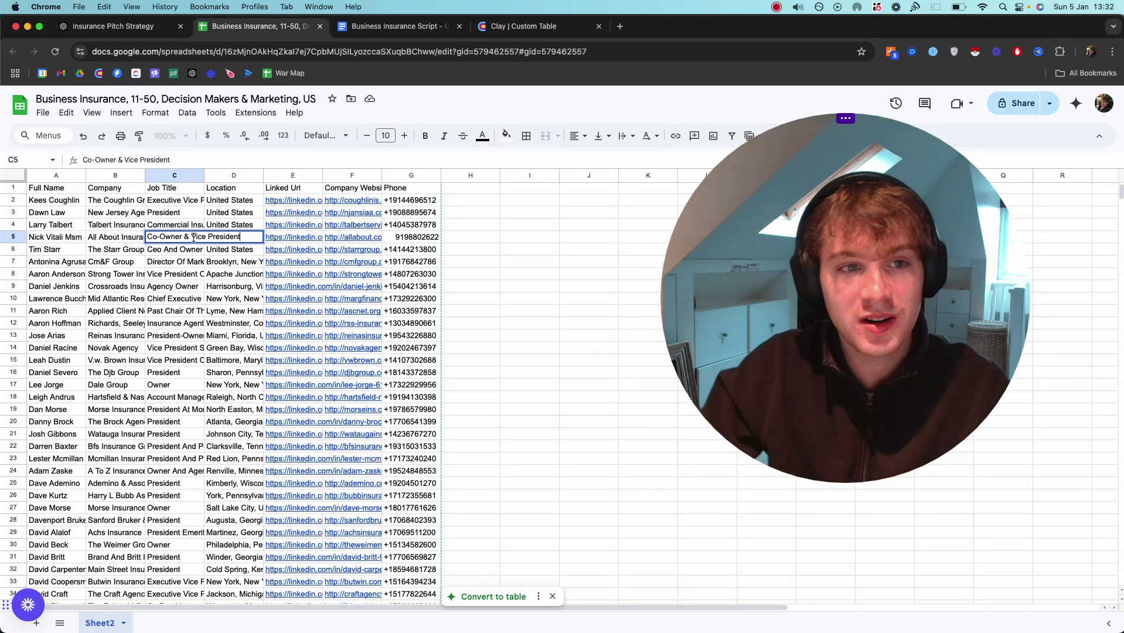
{"action": "double_click", "coordinate": [195, 249]}
{"action": "double_click", "coordinate": [195, 261]}
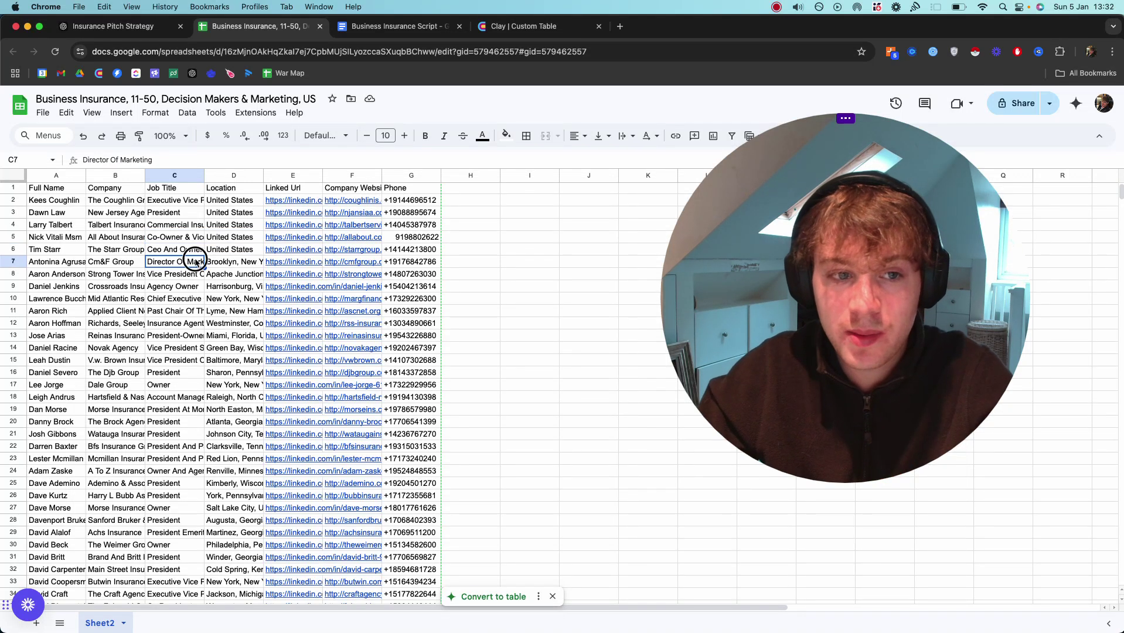
{"action": "double_click", "coordinate": [195, 274]}
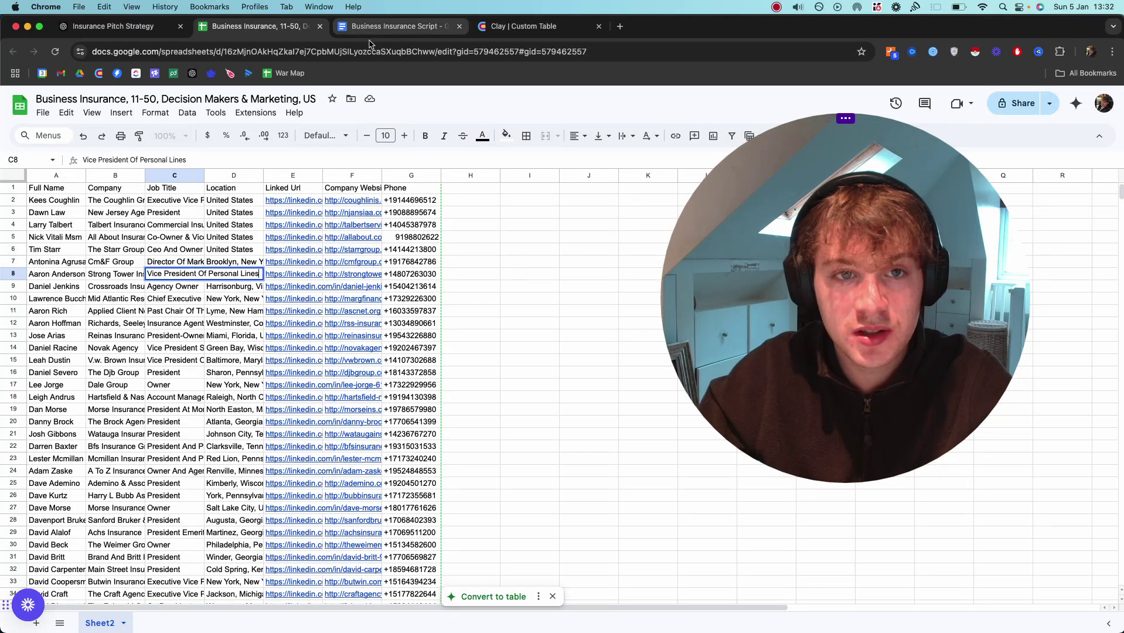
{"action": "left_click", "coordinate": [470, 225]}
{"action": "left_click", "coordinate": [392, 29]}
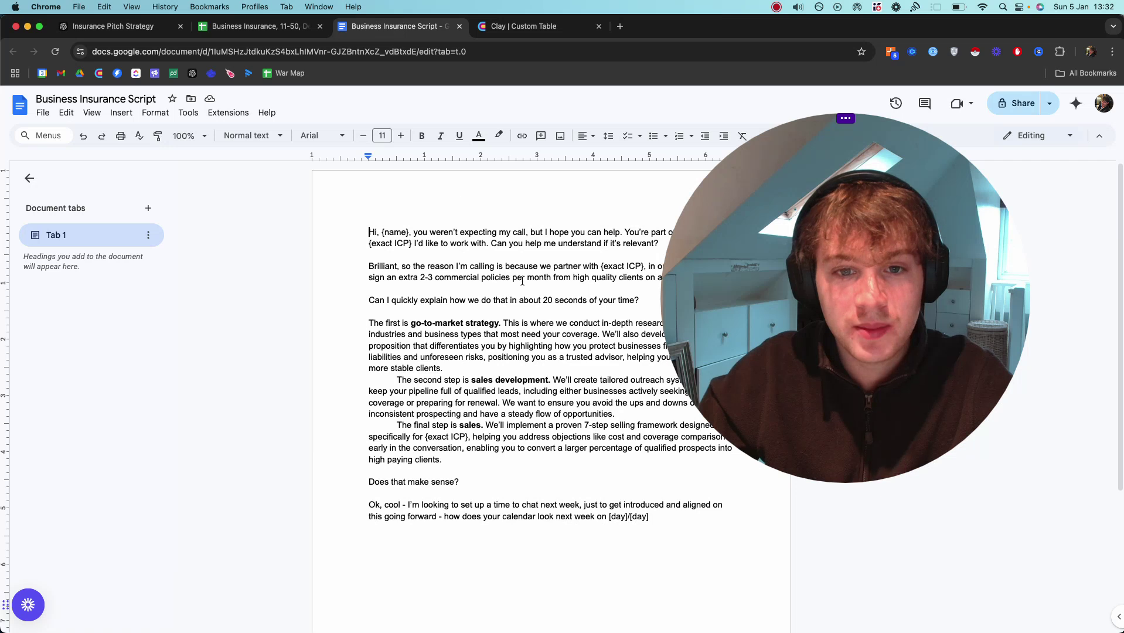
{"action": "left_click_drag", "start_coordinate": [787, 299], "coordinate": [882, 299]}
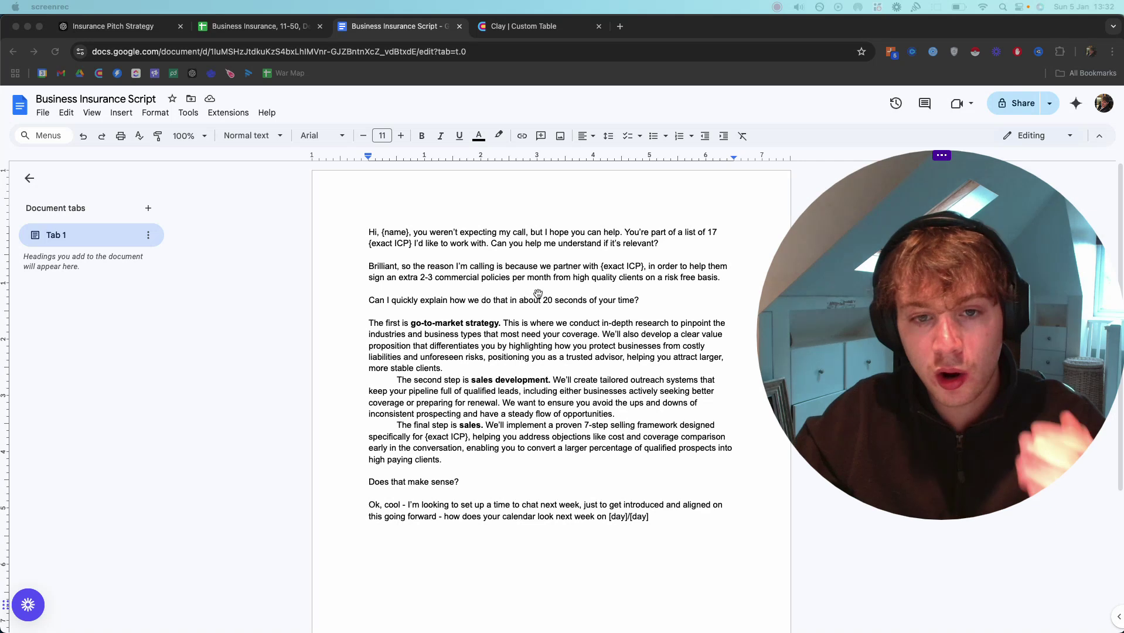
{"action": "left_click_drag", "start_coordinate": [853, 323], "coordinate": [849, 330]}
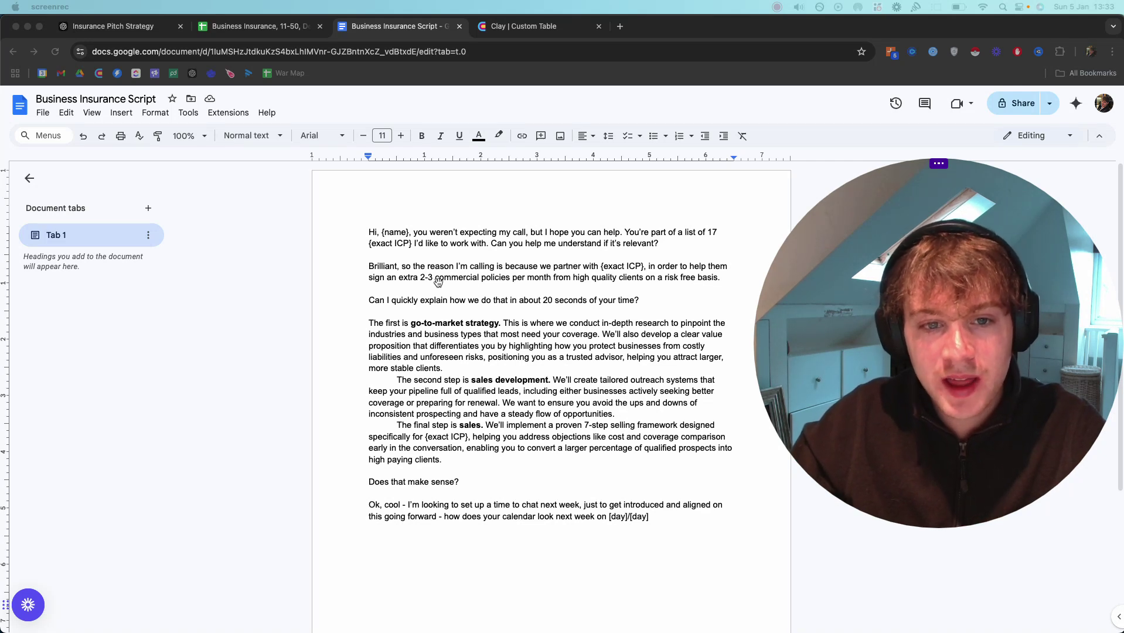
{"action": "left_click_drag", "start_coordinate": [435, 282], "coordinate": [509, 282]}
{"action": "left_click", "coordinate": [509, 282]}
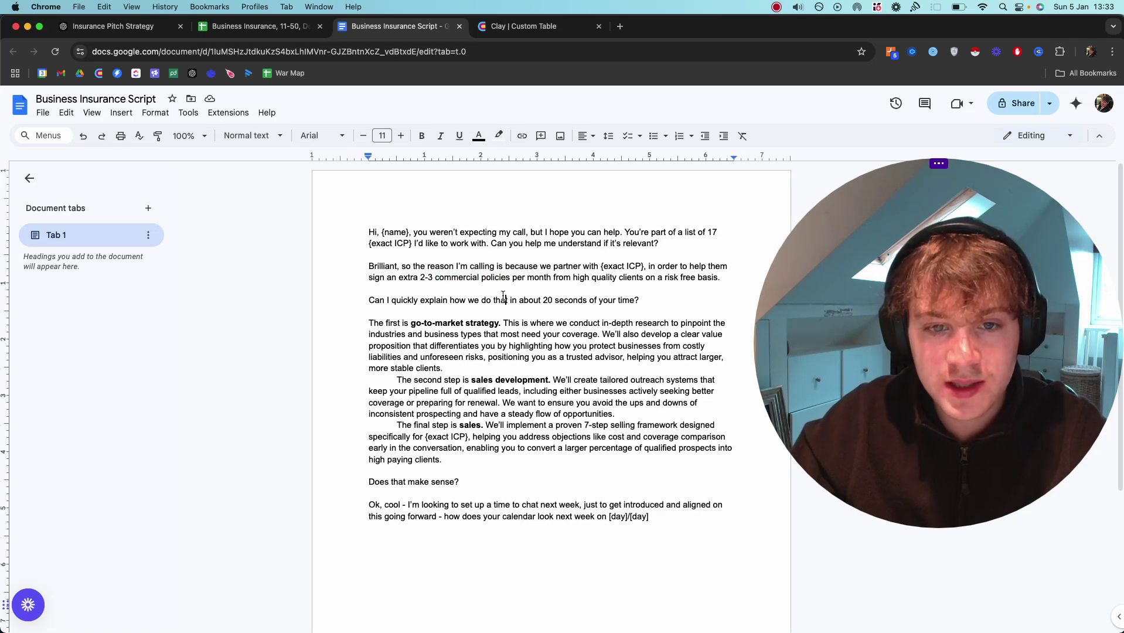
{"action": "left_click_drag", "start_coordinate": [437, 280], "coordinate": [651, 298]}
{"action": "left_click", "coordinate": [652, 300]}
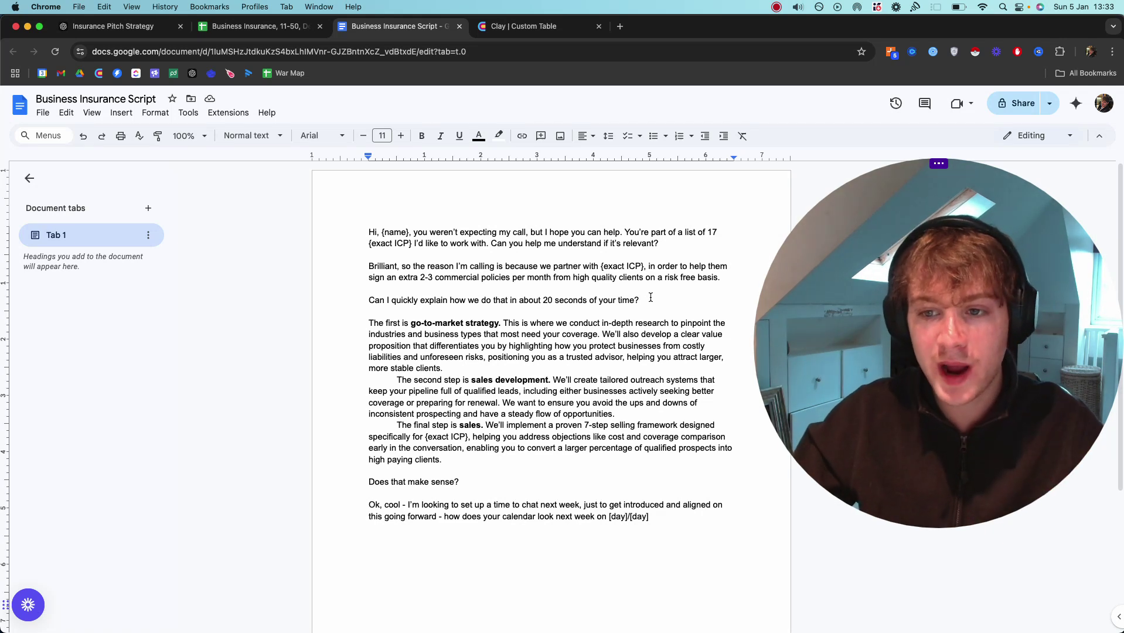
{"action": "mouse_move", "coordinate": [651, 299]}
{"action": "left_mouse_down"}
{"action": "mouse_move", "coordinate": [364, 300]}
{"action": "mouse_move", "coordinate": [652, 302]}
{"action": "left_mouse_up"}
{"action": "left_click", "coordinate": [361, 301]}
{"action": "left_click", "coordinate": [651, 302]}
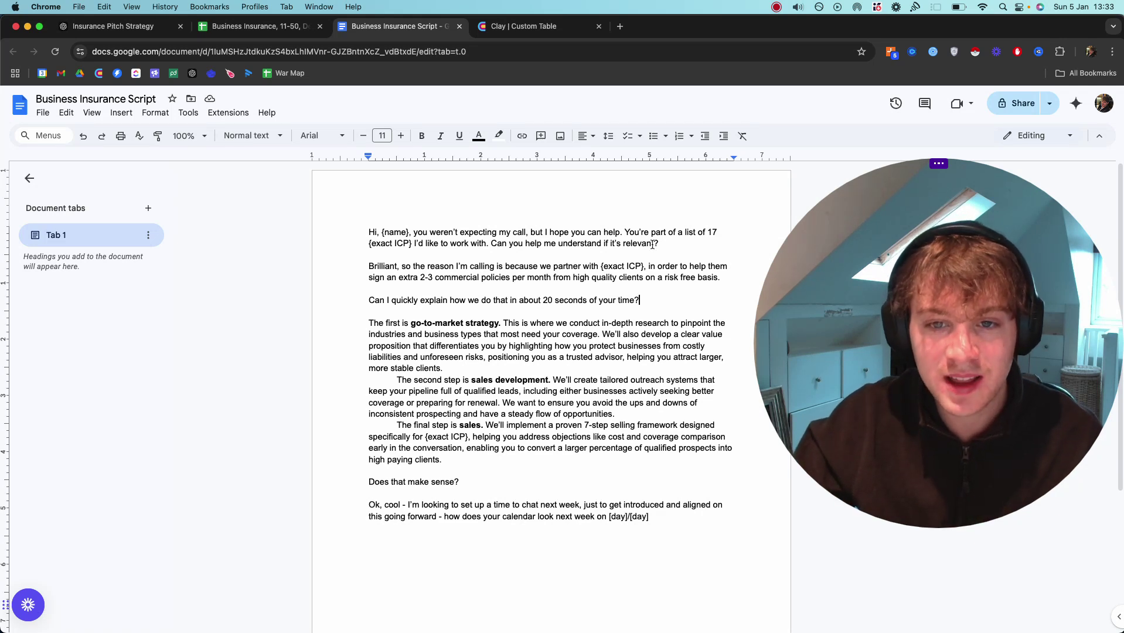
{"action": "left_click_drag", "start_coordinate": [368, 324], "coordinate": [456, 463]}
{"action": "left_click", "coordinate": [439, 339]}
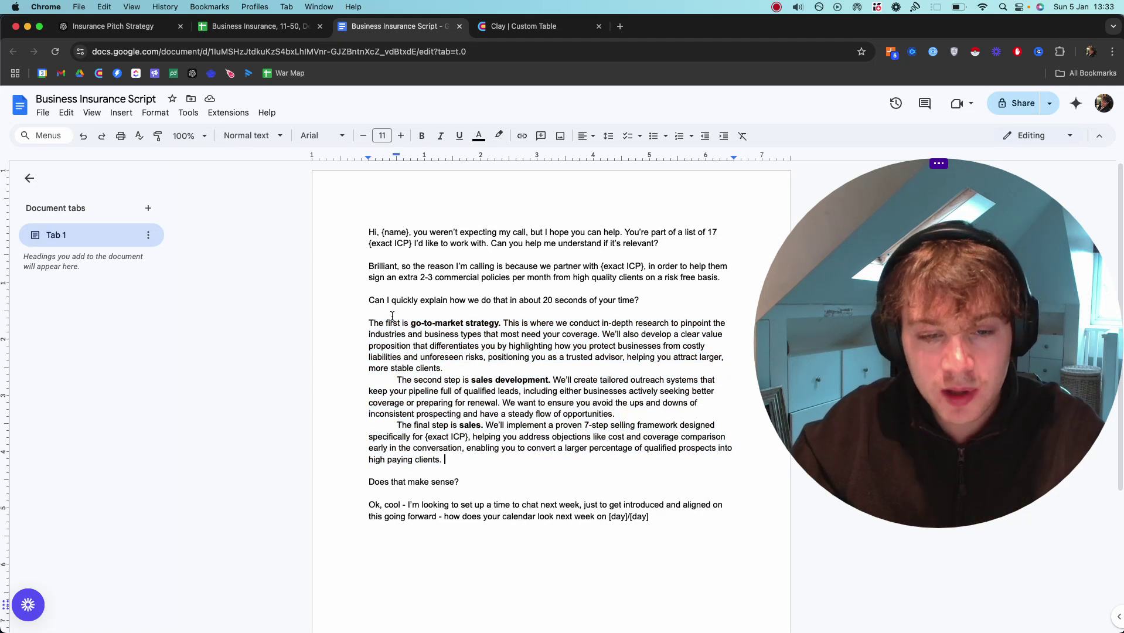
{"action": "left_click_drag", "start_coordinate": [371, 324], "coordinate": [647, 412]}
{"action": "left_click", "coordinate": [648, 412]}
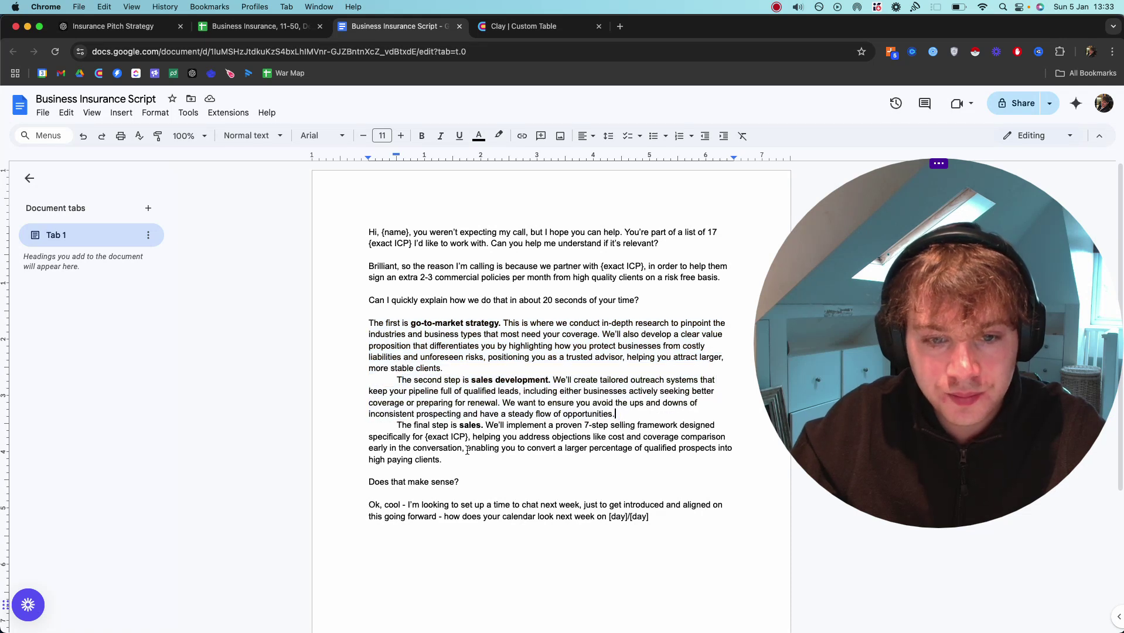
{"action": "left_click", "coordinate": [488, 378]}
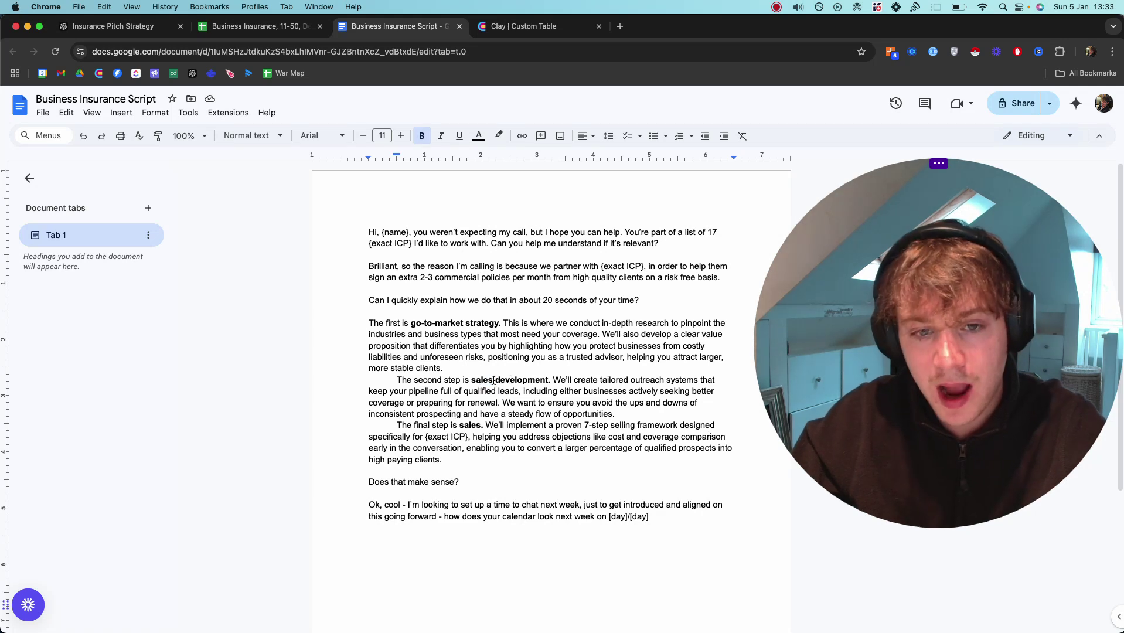
{"action": "left_click_drag", "start_coordinate": [472, 379], "coordinate": [535, 377]}
{"action": "left_click", "coordinate": [551, 378]}
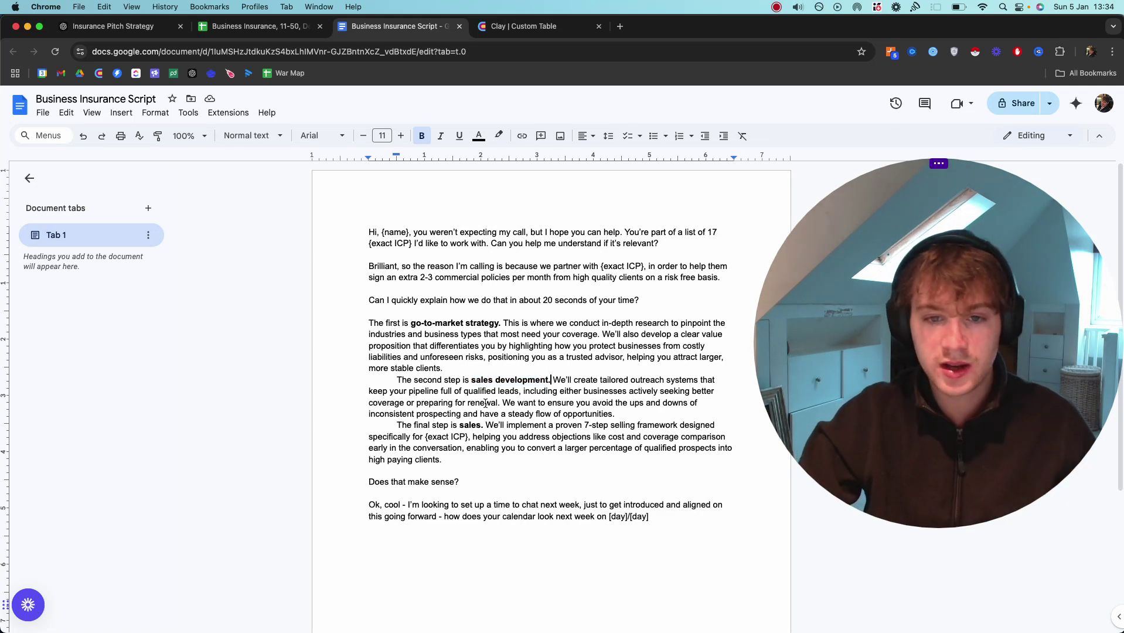
{"action": "left_click", "coordinate": [467, 460]}
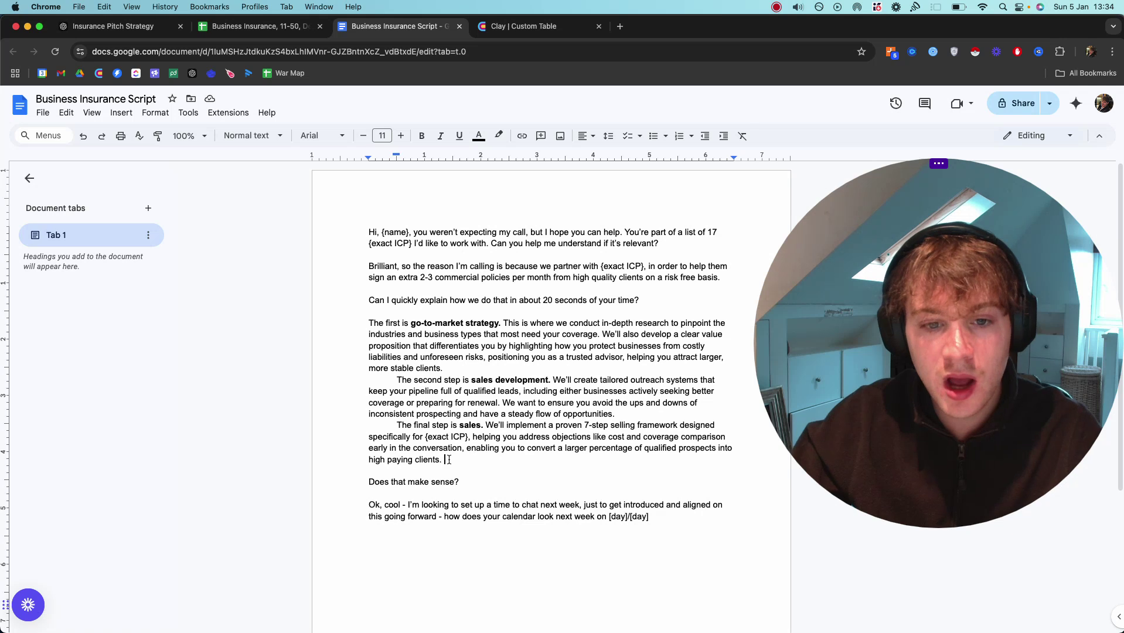
Step: Read the script's three step paragraphs, glancing briefly at the Insurance Pitch Strategy conversation
{"action": "left_click_drag", "start_coordinate": [450, 458], "coordinate": [372, 320]}
{"action": "left_click", "coordinate": [367, 322]}
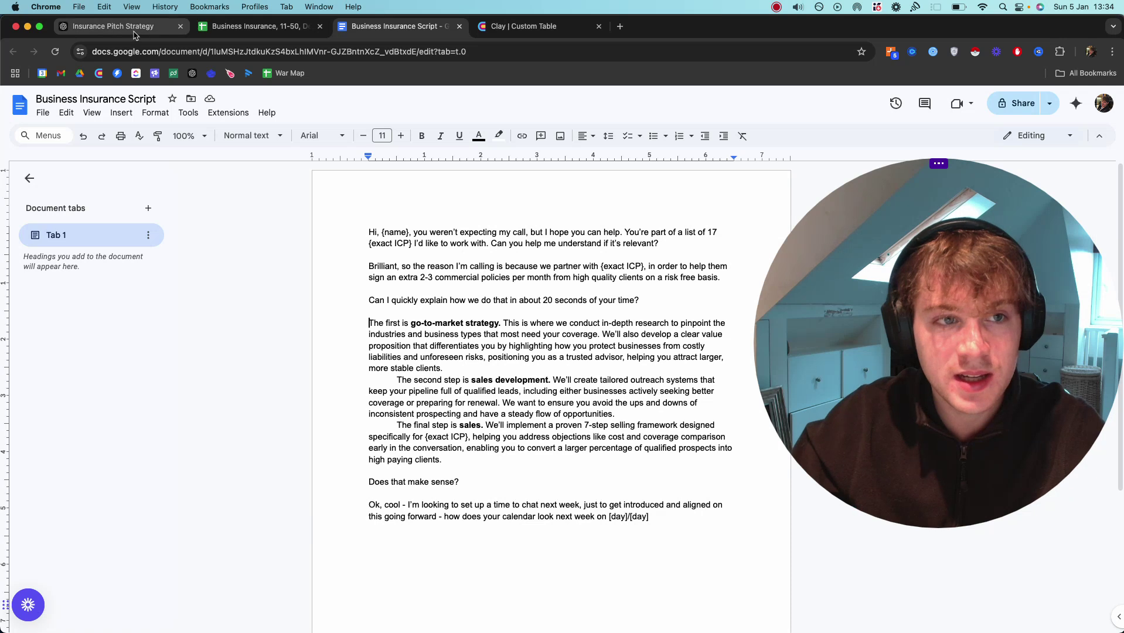
{"action": "left_click", "coordinate": [111, 26]}
{"action": "left_click", "coordinate": [395, 26]}
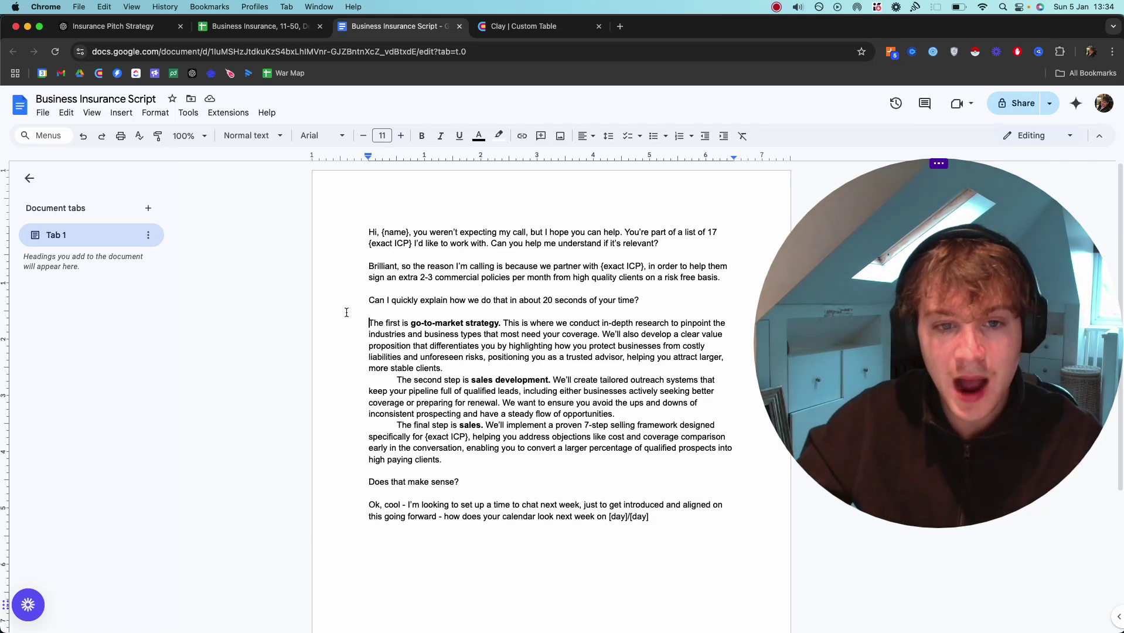
{"action": "left_click_drag", "start_coordinate": [369, 323], "coordinate": [459, 460]}
{"action": "left_click", "coordinate": [459, 459]}
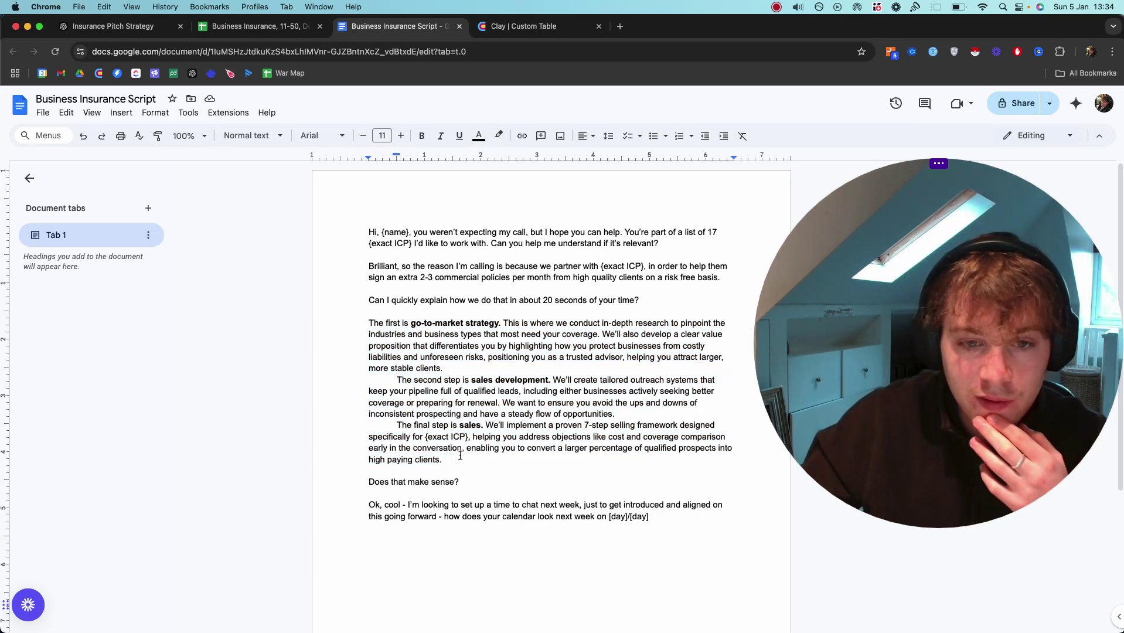
{"action": "left_click_drag", "start_coordinate": [363, 327], "coordinate": [459, 462]}
{"action": "left_click", "coordinate": [463, 461]}
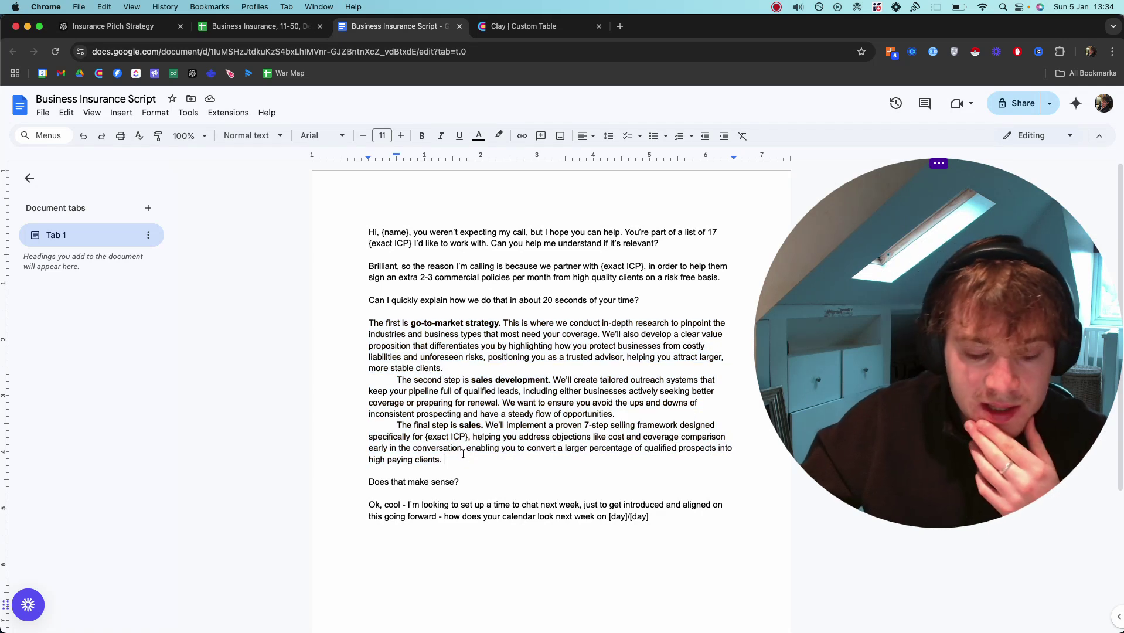
{"action": "left_click_drag", "start_coordinate": [364, 329], "coordinate": [498, 359]}
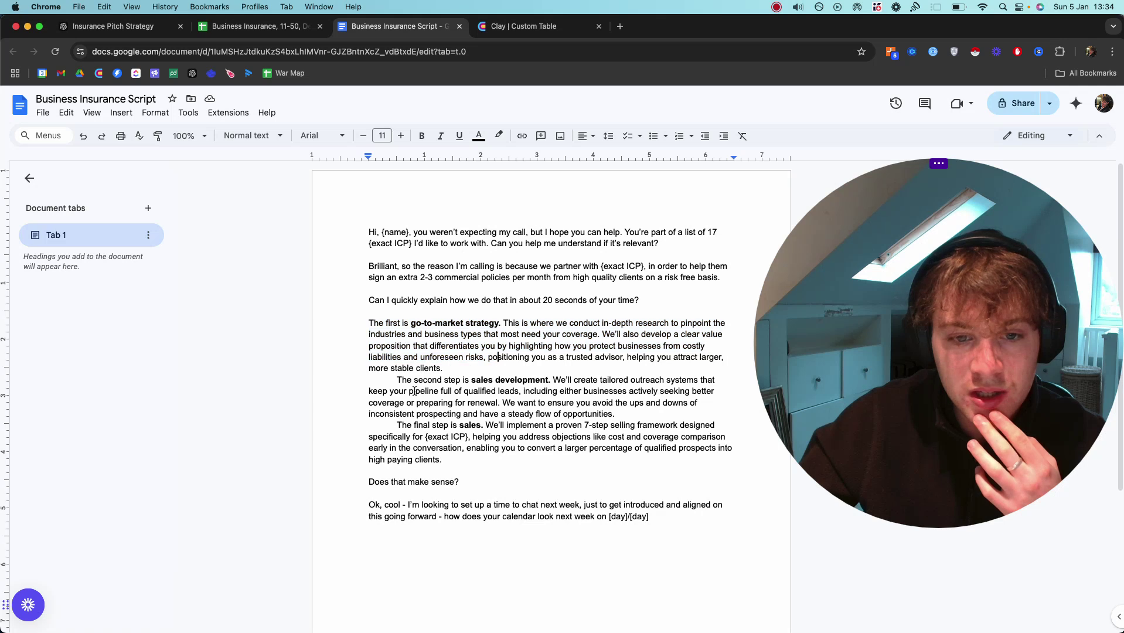
{"action": "left_click_drag", "start_coordinate": [396, 379], "coordinate": [750, 413]}
{"action": "left_click", "coordinate": [712, 411]}
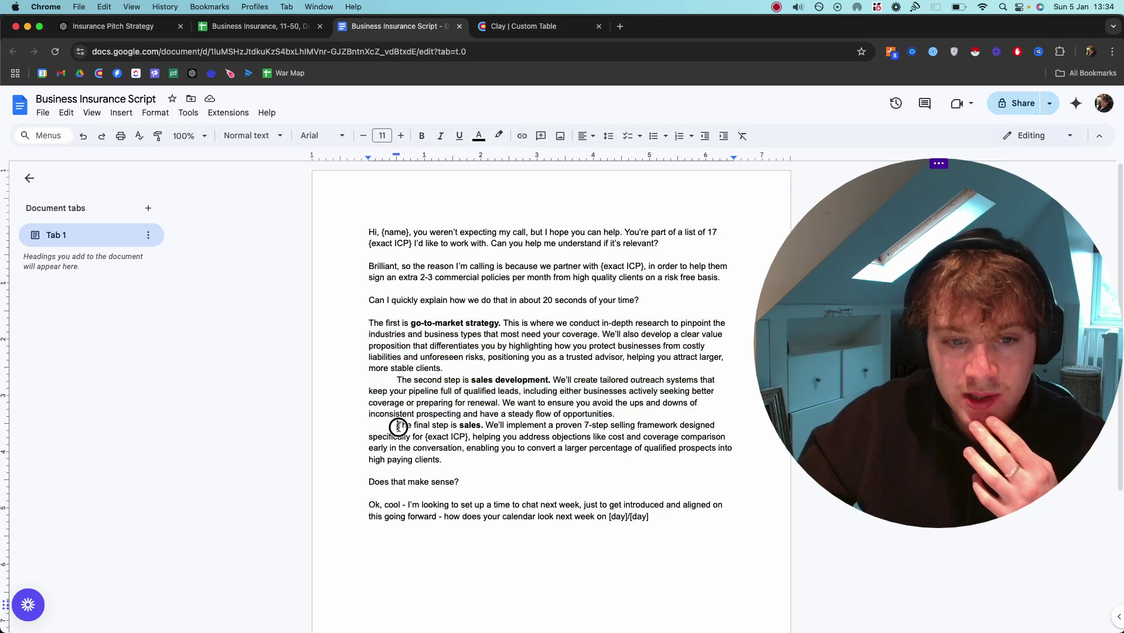
Step: Go over the sales paragraph, the 'Does that make sense?' line and the closing 'Ok, cool' paragraph
{"action": "left_click_drag", "start_coordinate": [421, 432], "coordinate": [475, 451]}
{"action": "left_click", "coordinate": [475, 456]}
{"action": "scroll", "coordinate": [475, 448], "scroll_direction": "down", "scroll_amount": 1}
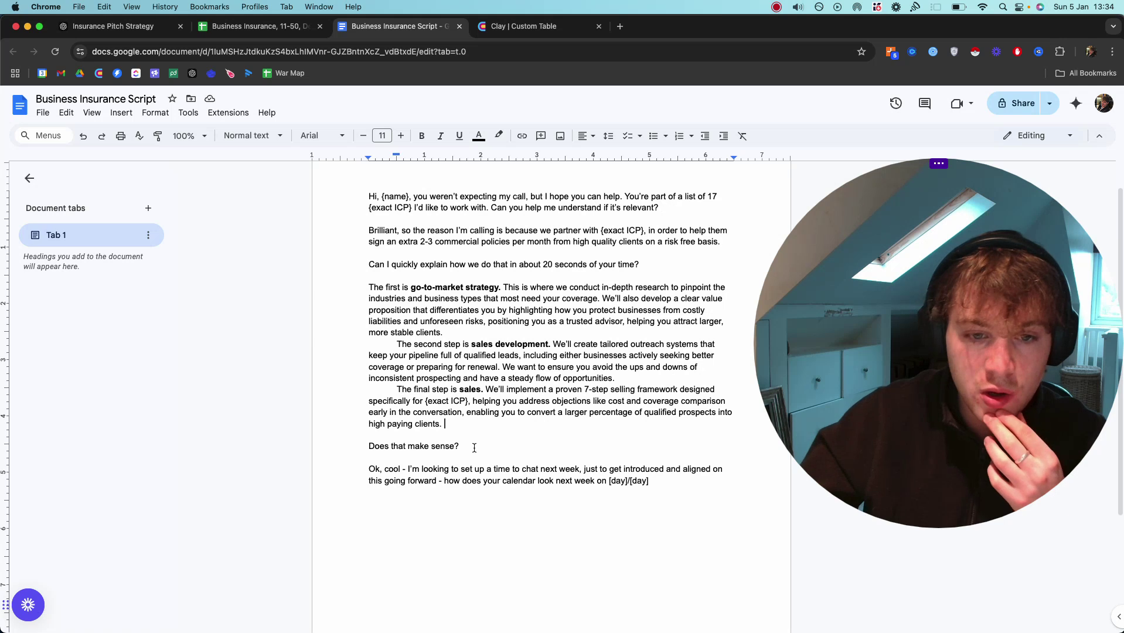
{"action": "scroll", "coordinate": [474, 448], "scroll_direction": "up", "scroll_amount": 1}
{"action": "left_click", "coordinate": [462, 465]}
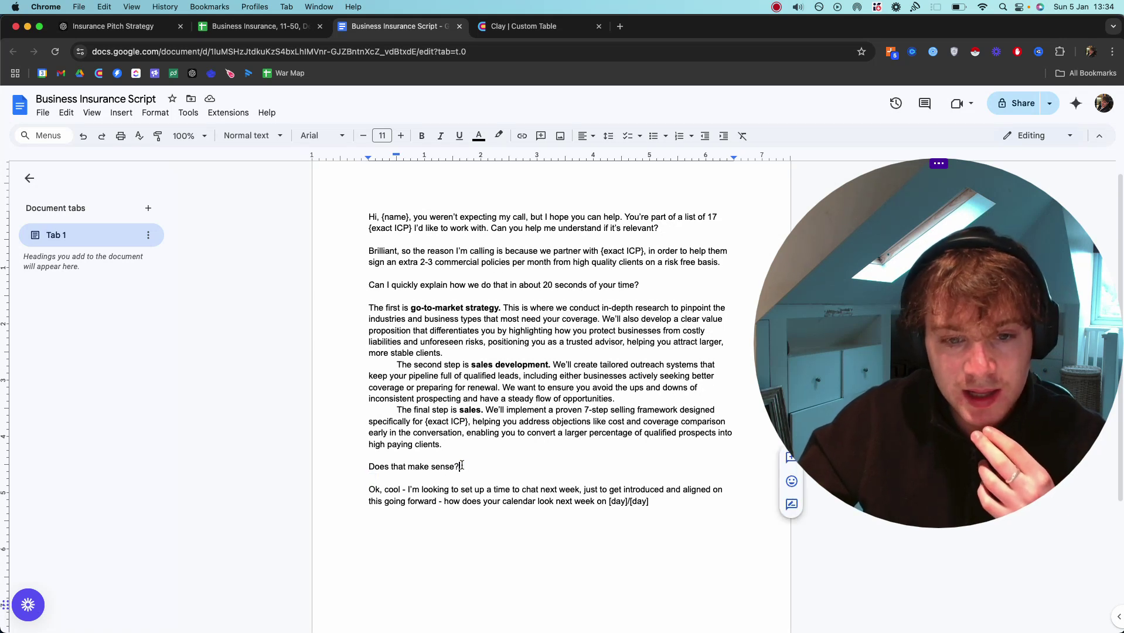
{"action": "left_click_drag", "start_coordinate": [366, 487], "coordinate": [640, 502]}
{"action": "left_click", "coordinate": [693, 502]}
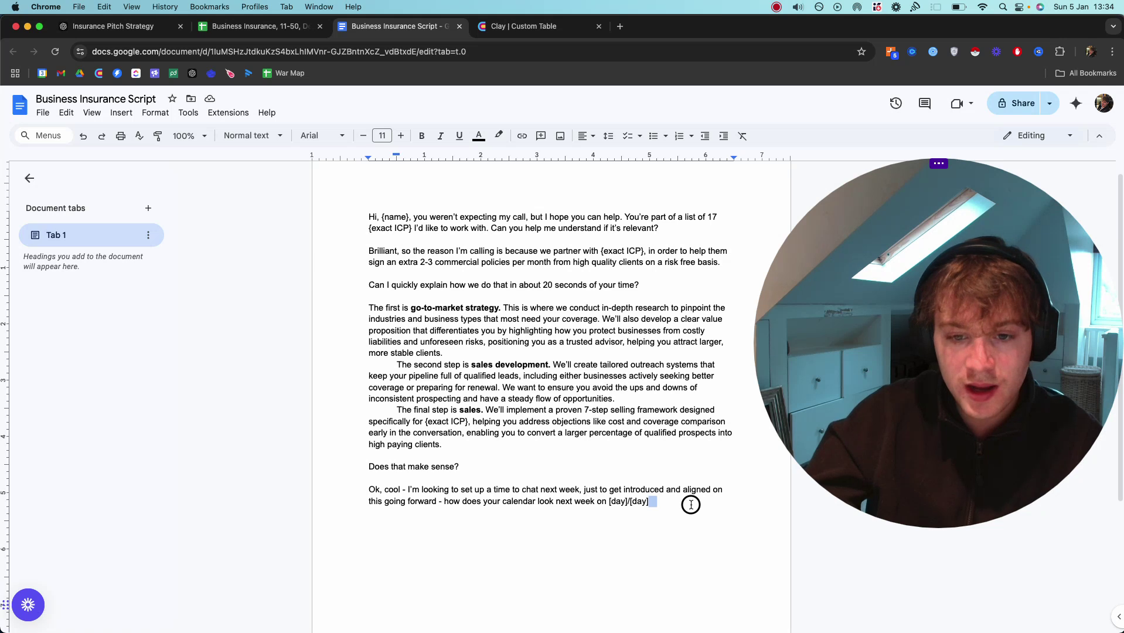
{"action": "mouse_move", "coordinate": [672, 505]}
{"action": "left_mouse_down"}
{"action": "mouse_move", "coordinate": [373, 491]}
{"action": "mouse_move", "coordinate": [660, 507]}
{"action": "left_mouse_up"}
{"action": "left_click", "coordinate": [659, 506]}
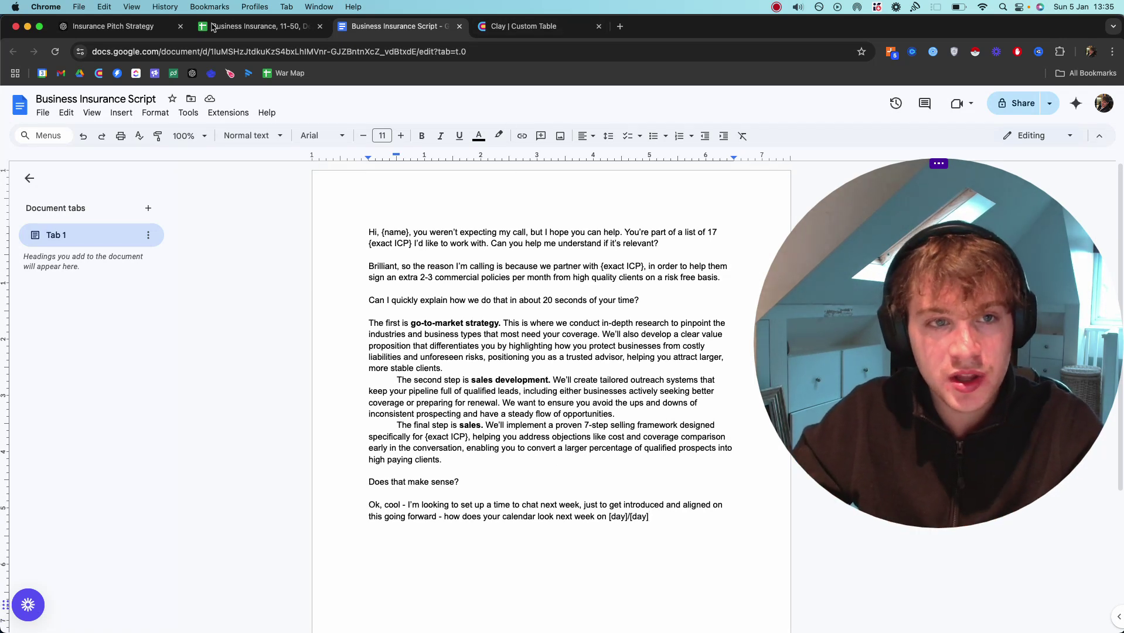
{"action": "left_click", "coordinate": [509, 28]}
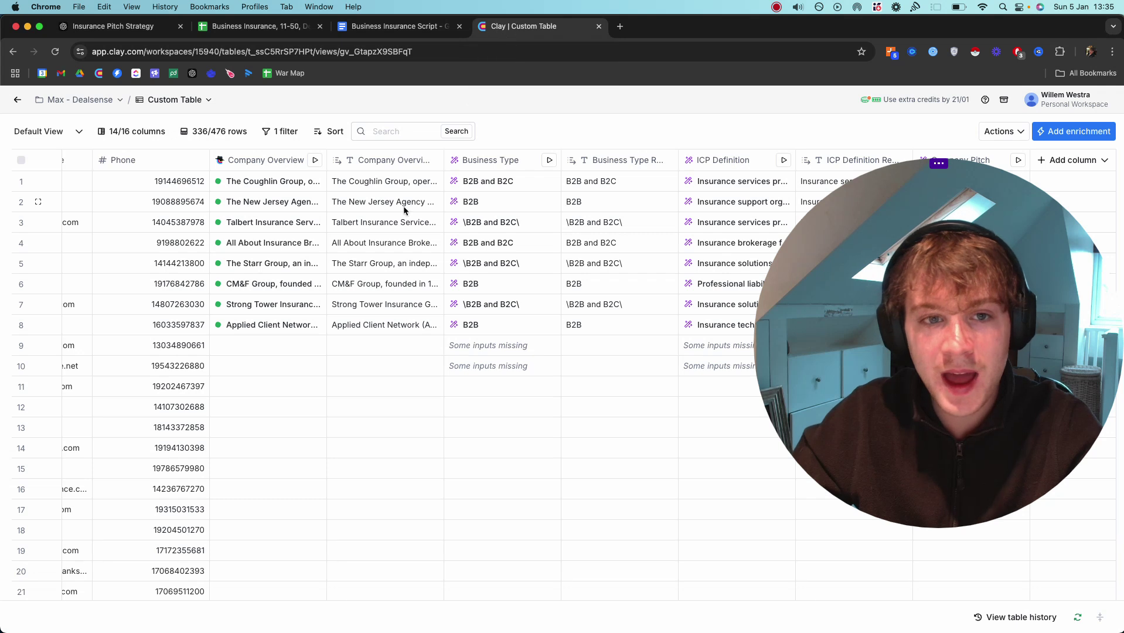
{"action": "scroll", "coordinate": [398, 223], "scroll_direction": "left", "scroll_amount": 10}
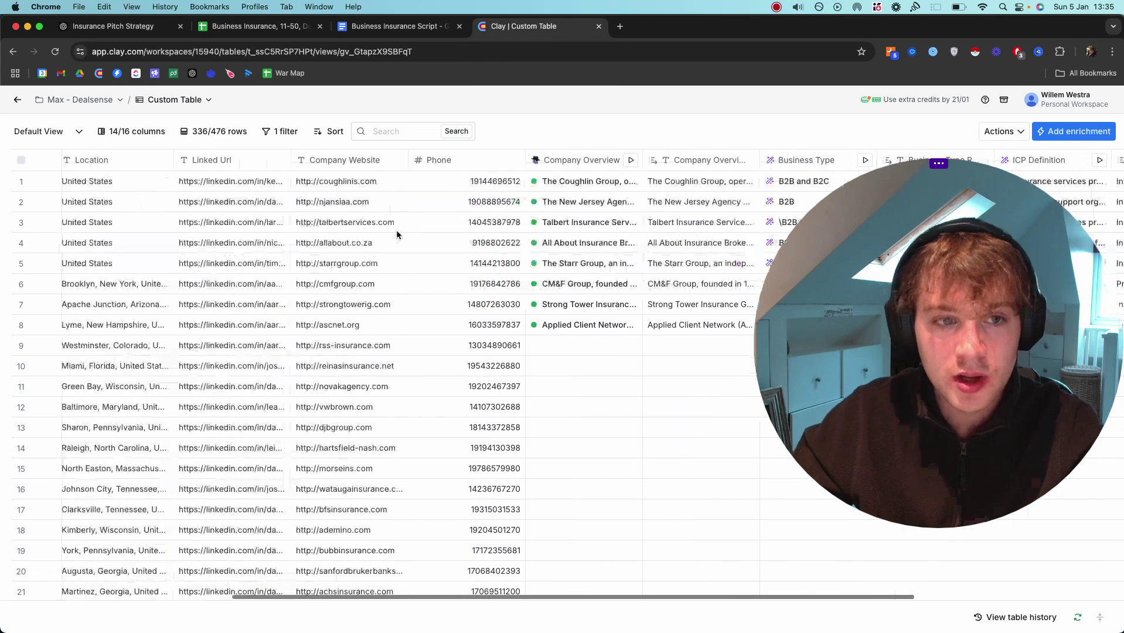
{"action": "scroll", "coordinate": [397, 235], "scroll_direction": "left", "scroll_amount": 6}
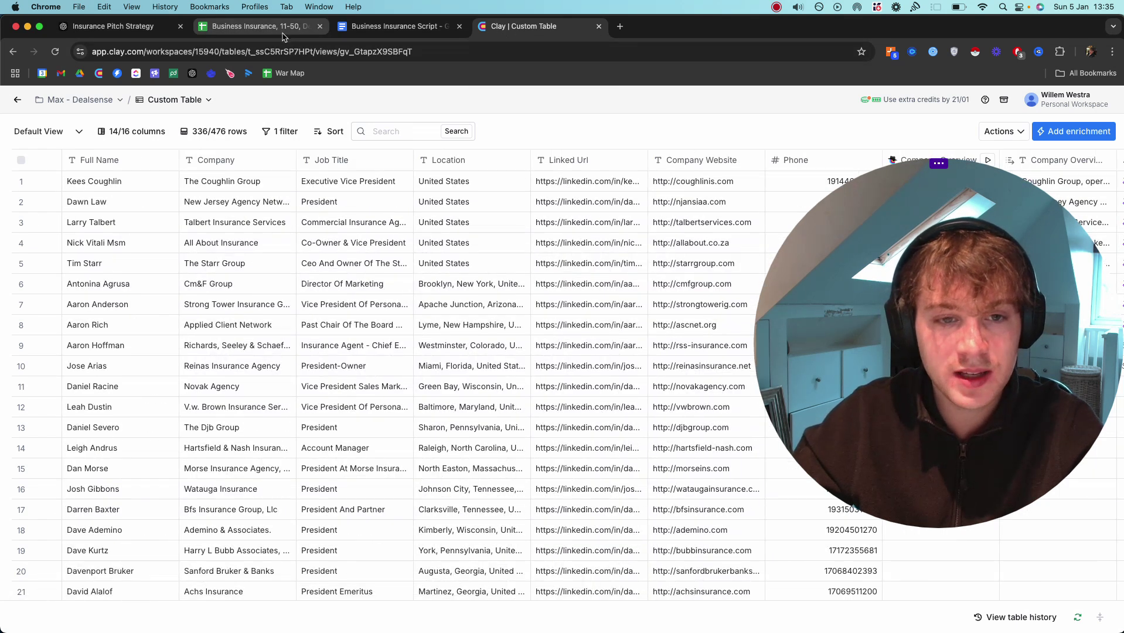
{"action": "left_click", "coordinate": [284, 30]}
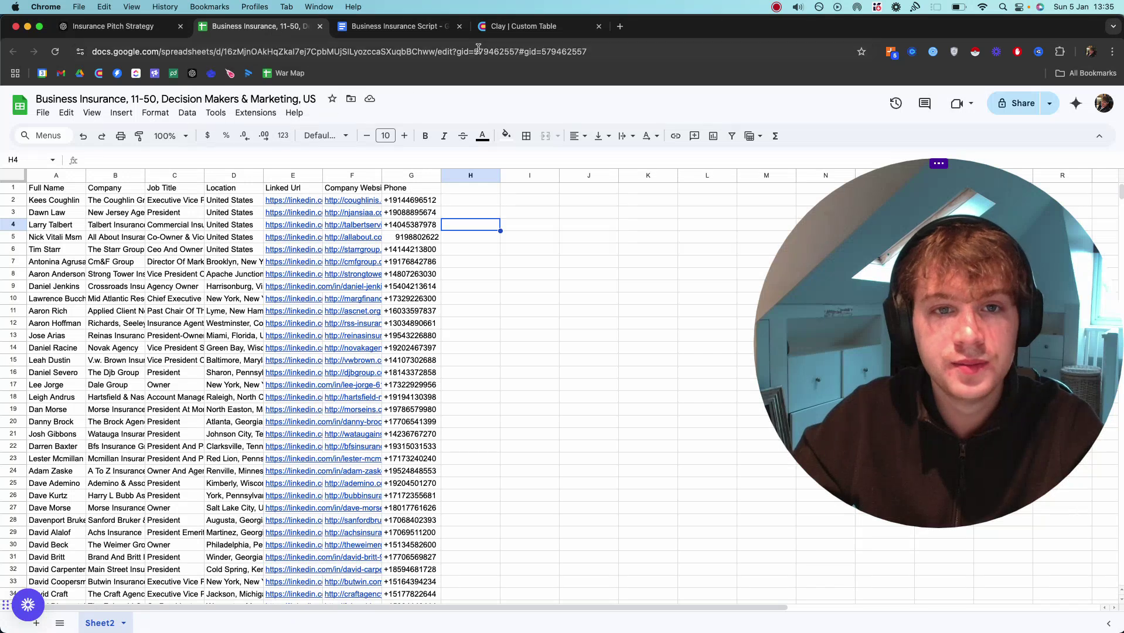
{"action": "left_click", "coordinate": [525, 26]}
{"action": "scroll", "coordinate": [347, 290], "scroll_direction": "right", "scroll_amount": 6}
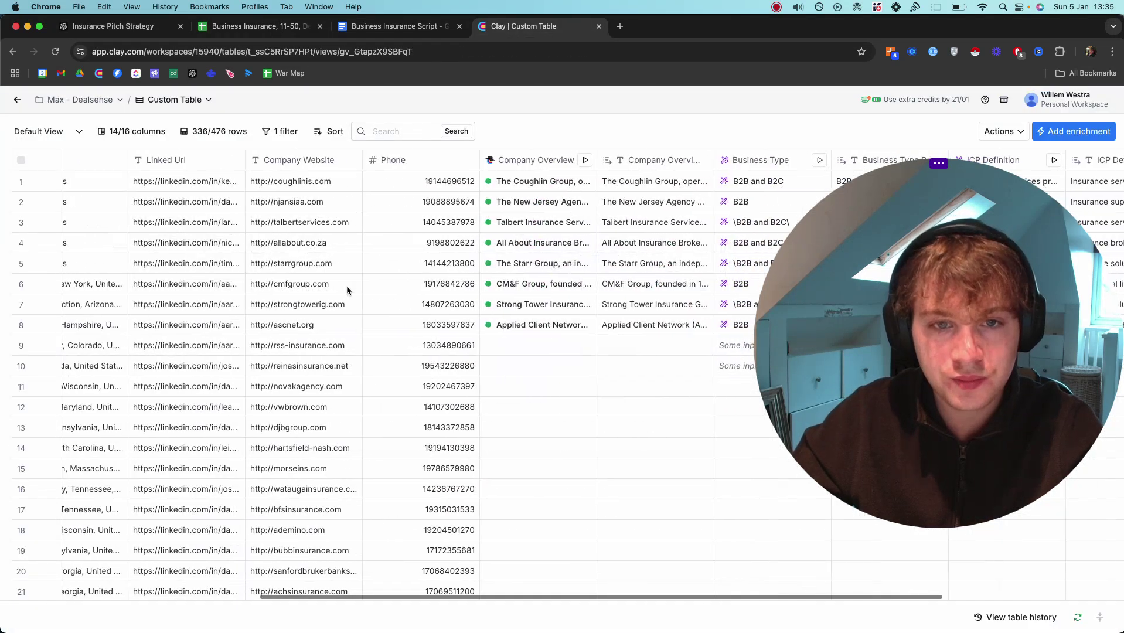
Step: Open the edit settings of the Company Overview column
{"action": "scroll", "coordinate": [347, 290], "scroll_direction": "right", "scroll_amount": 1}
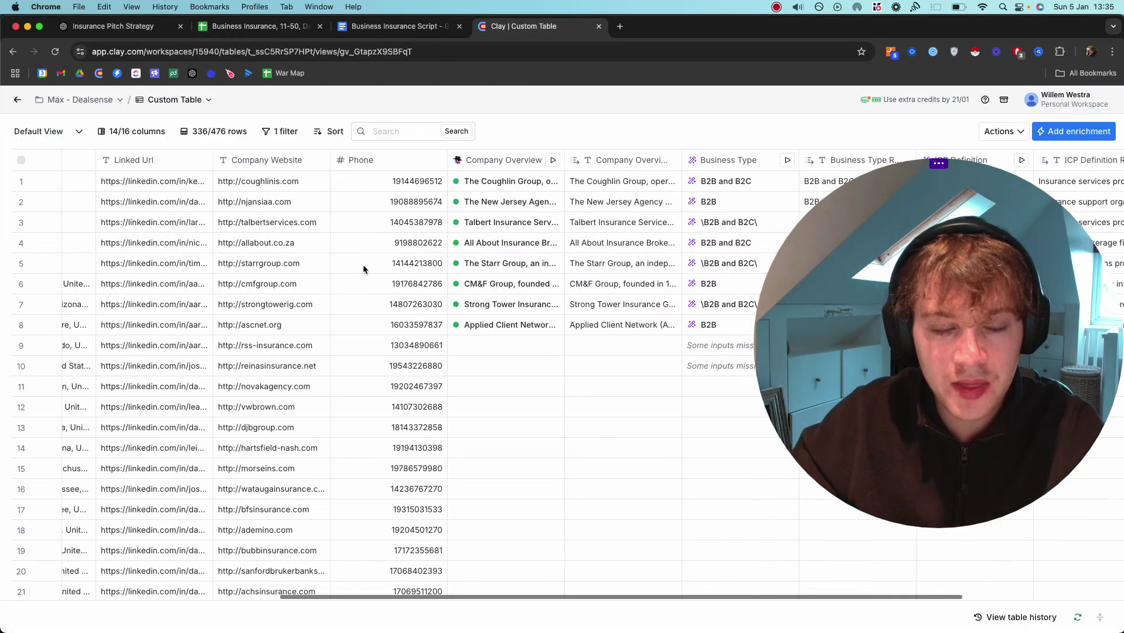
{"action": "left_click", "coordinate": [507, 167]}
{"action": "left_click_drag", "start_coordinate": [895, 289], "coordinate": [164, 282]}
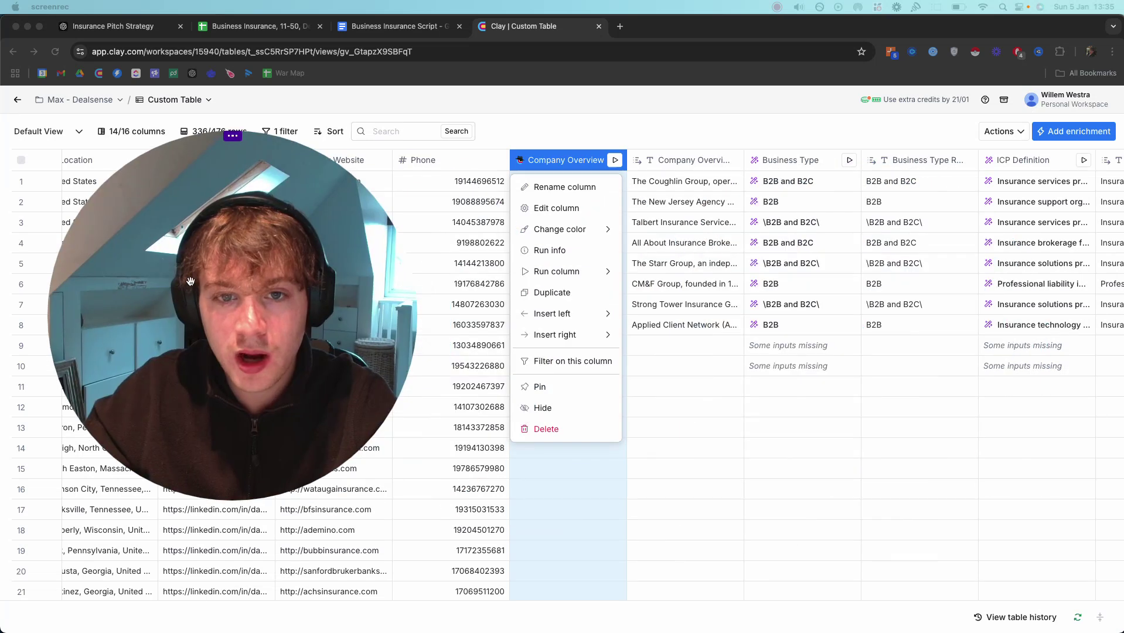
{"action": "left_click", "coordinate": [555, 211]}
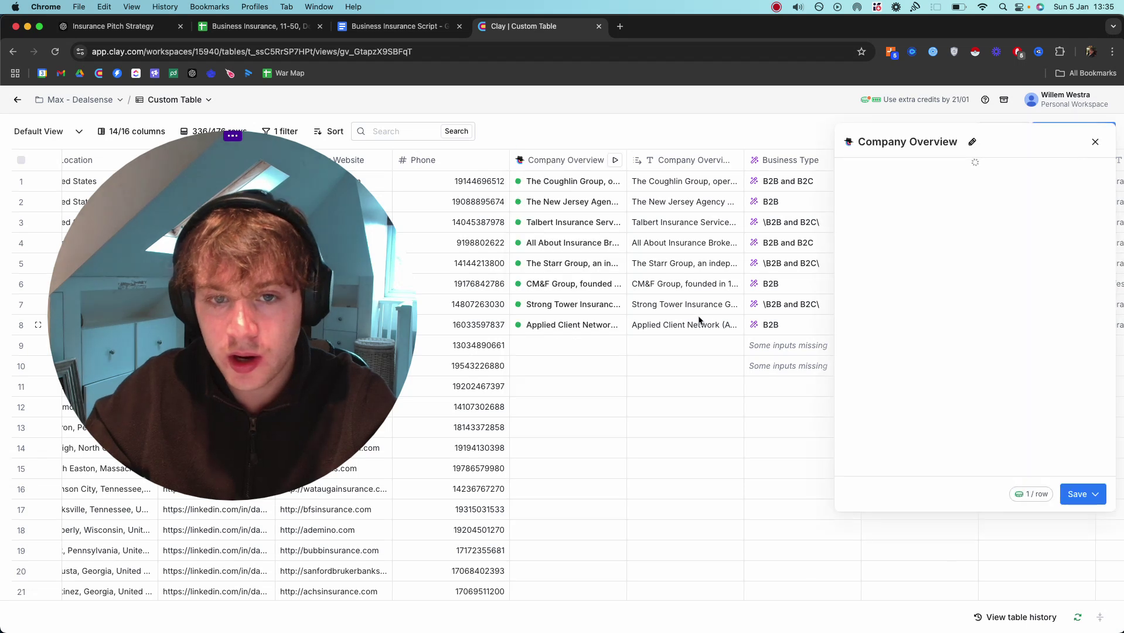
Step: Read through the GPT 4o Mini mission prompt that uses the company website and name, plus its outputs
{"action": "scroll", "coordinate": [909, 363], "scroll_direction": "down", "scroll_amount": 4}
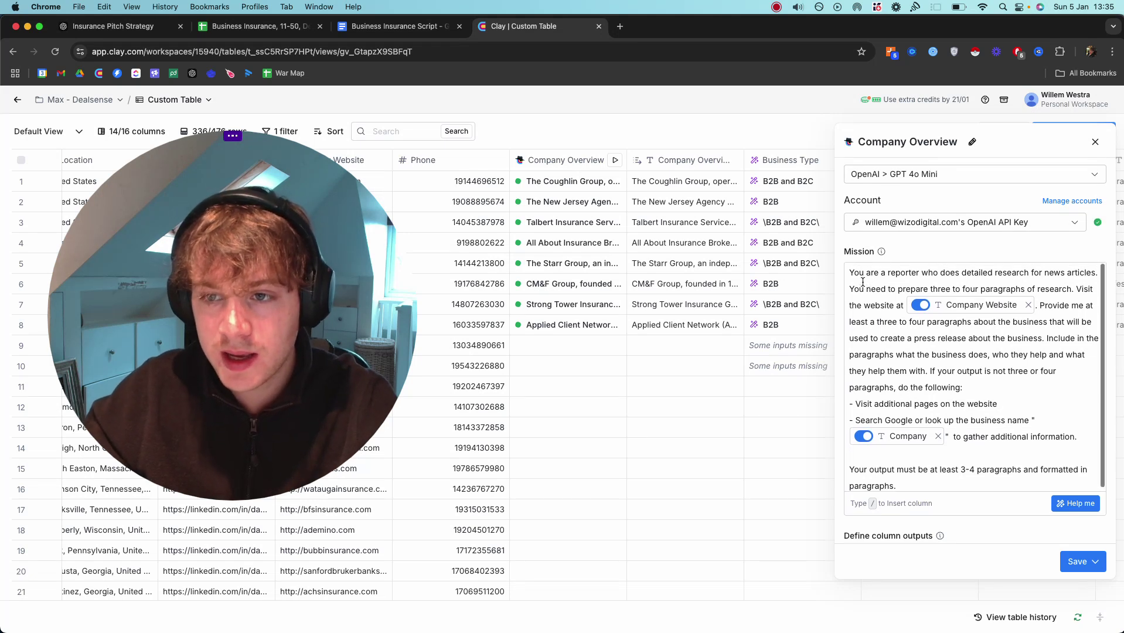
{"action": "scroll", "coordinate": [914, 299], "scroll_direction": "up", "scroll_amount": 3}
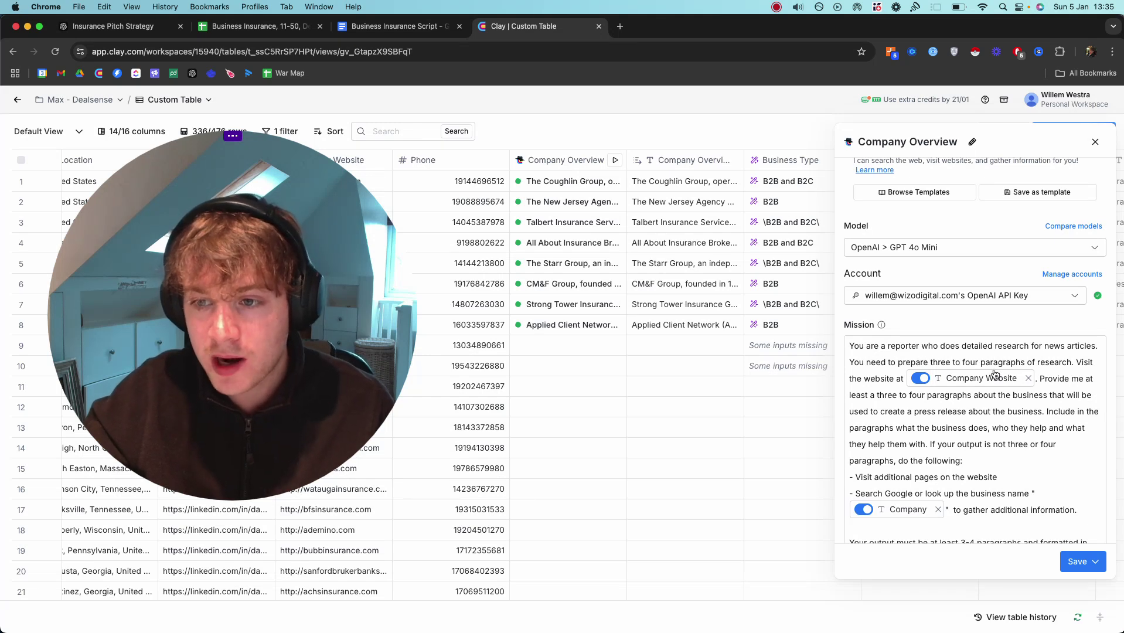
{"action": "mouse_move", "coordinate": [994, 380]}
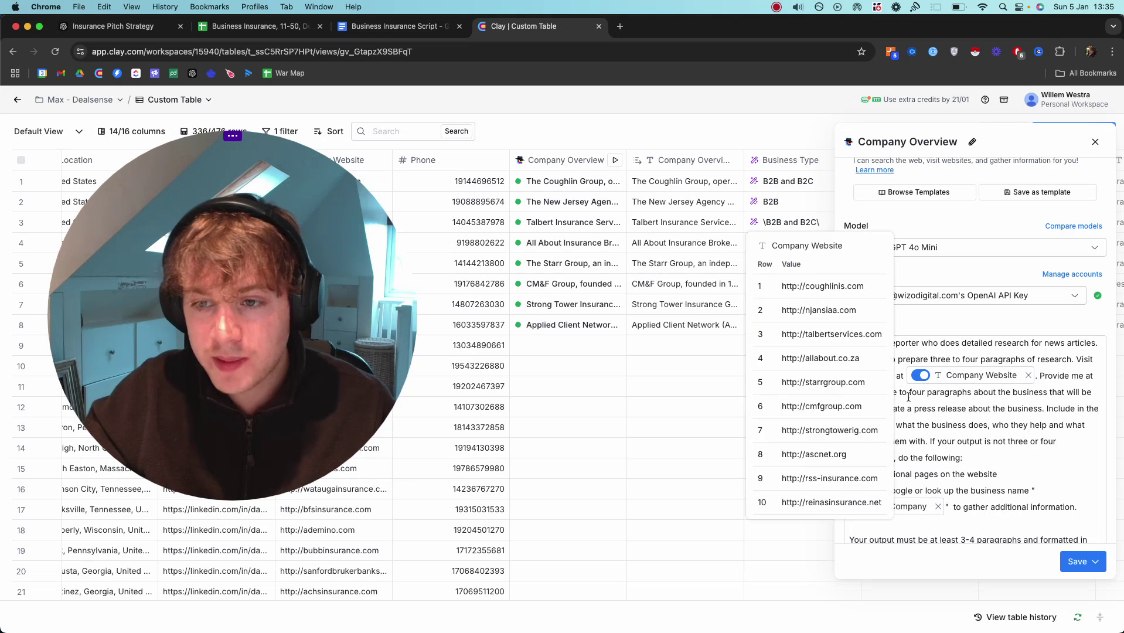
{"action": "left_click_drag", "start_coordinate": [178, 295], "coordinate": [428, 321]}
{"action": "scroll", "coordinate": [1017, 356], "scroll_direction": "down", "scroll_amount": 3}
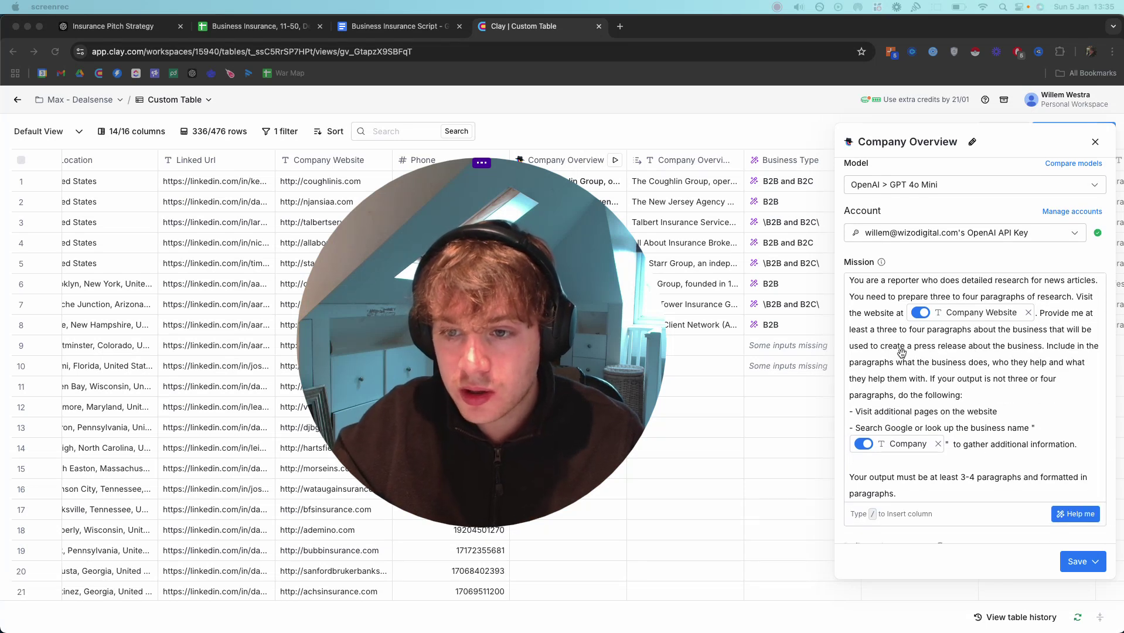
{"action": "scroll", "coordinate": [935, 367], "scroll_direction": "down", "scroll_amount": 1}
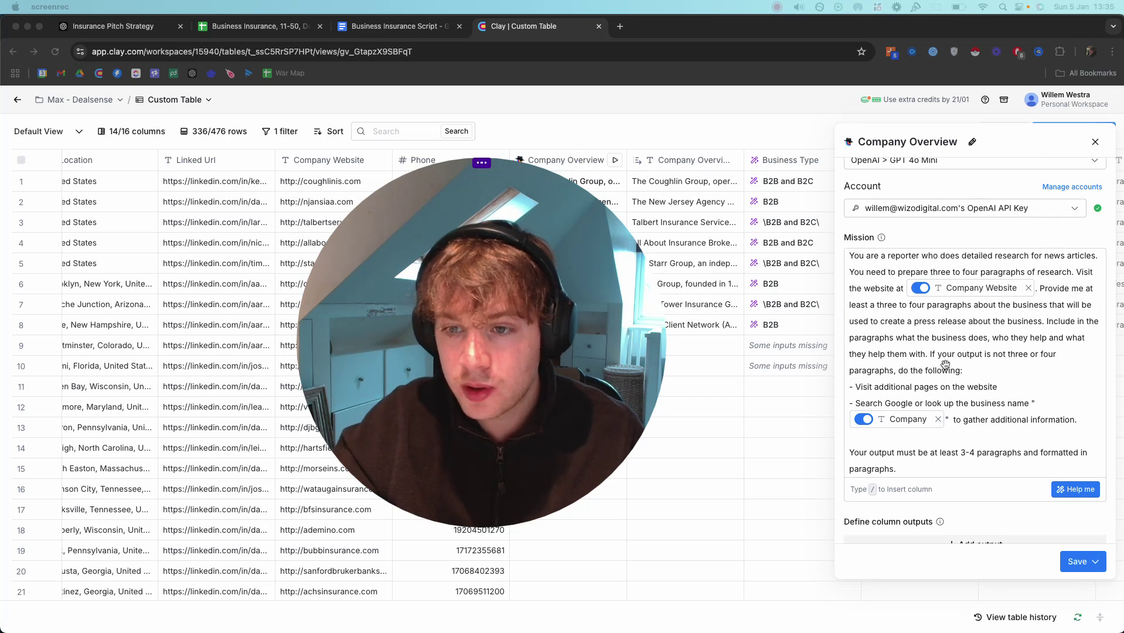
{"action": "scroll", "coordinate": [979, 372], "scroll_direction": "down", "scroll_amount": 1}
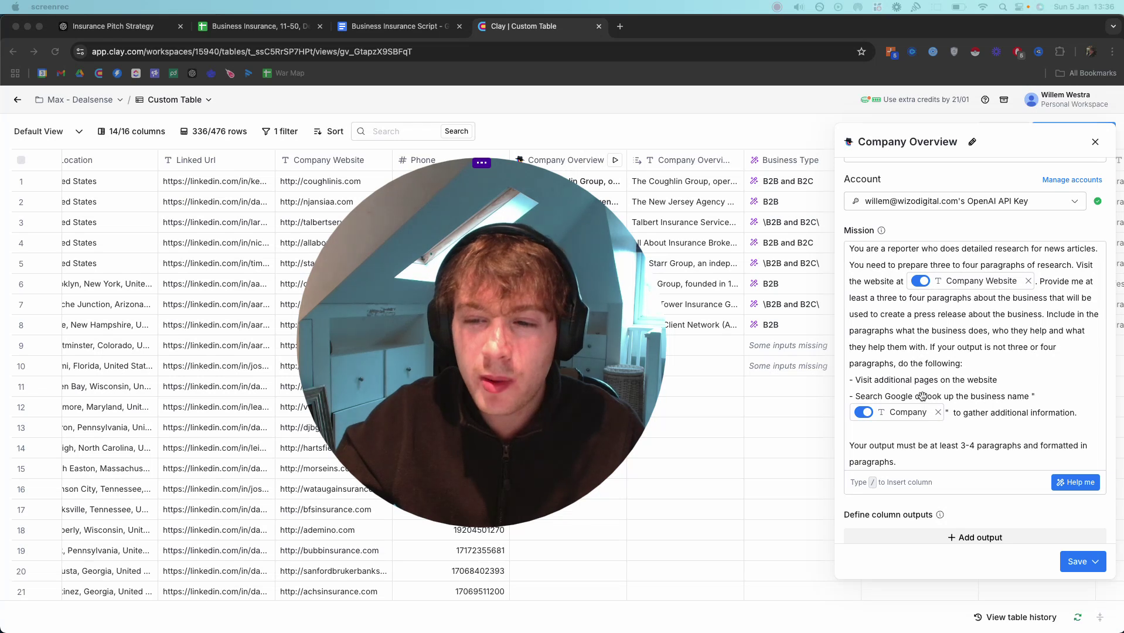
{"action": "scroll", "coordinate": [922, 396], "scroll_direction": "down", "scroll_amount": 1}
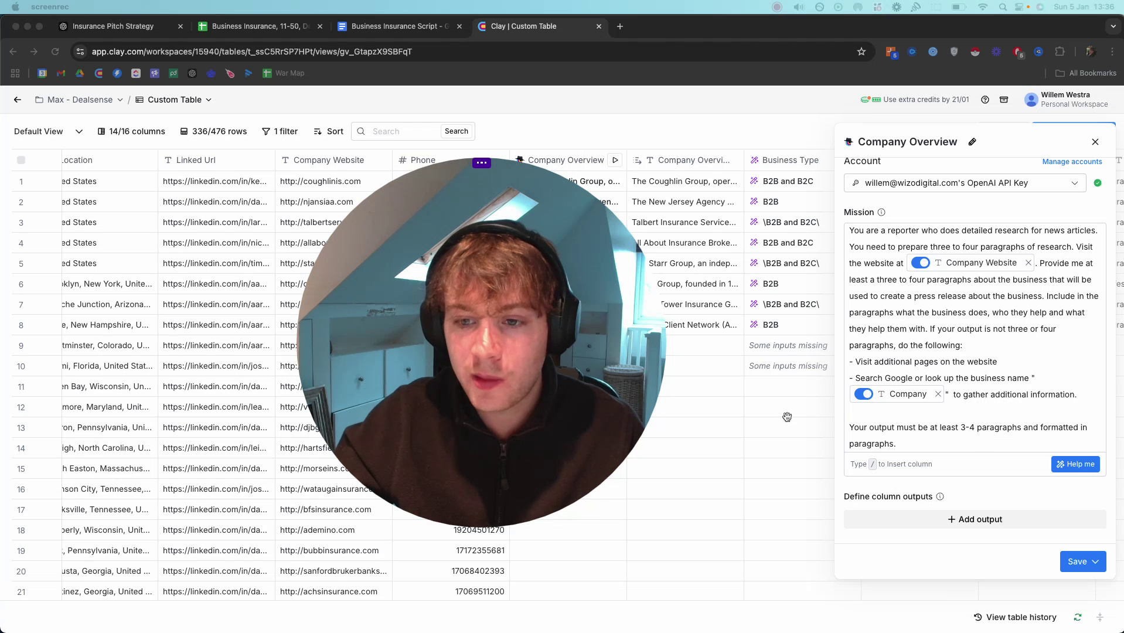
{"action": "left_click", "coordinate": [760, 416]}
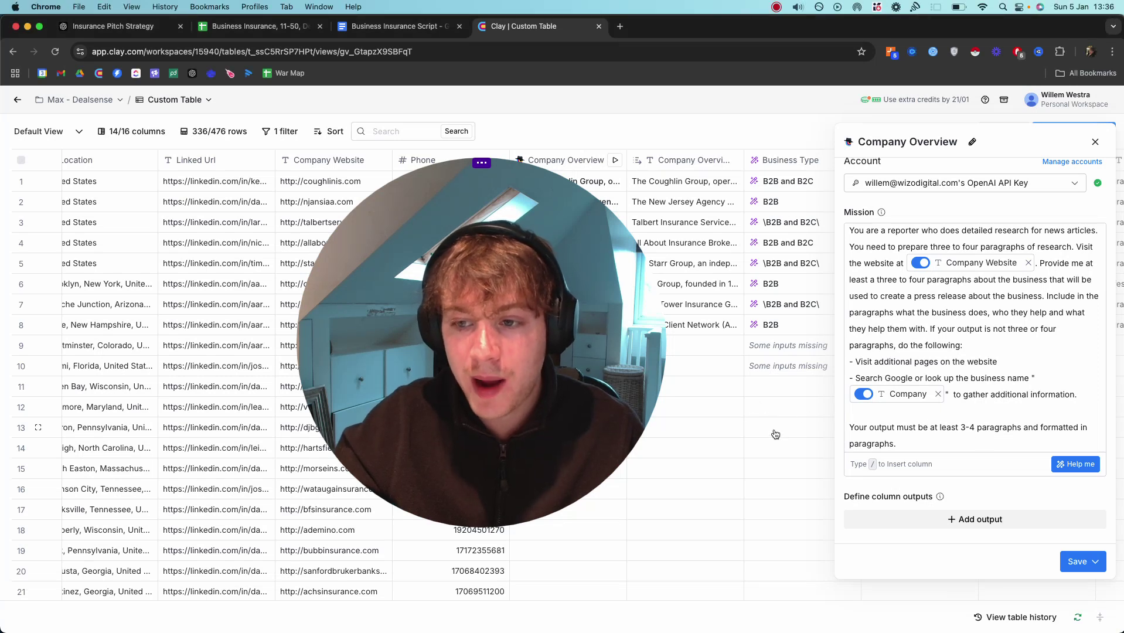
Step: Close the Company Overview settings and read row 1's full generated company overview
{"action": "left_click", "coordinate": [770, 427]}
{"action": "left_click_drag", "start_coordinate": [473, 277], "coordinate": [298, 307]}
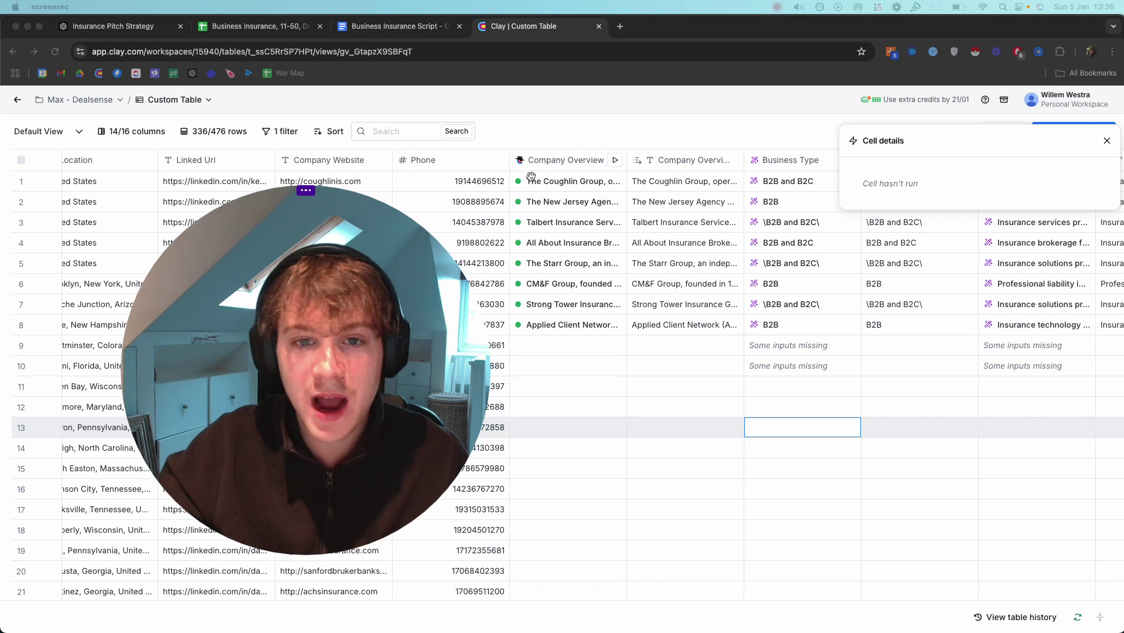
{"action": "left_click", "coordinate": [683, 183]}
{"action": "left_click", "coordinate": [683, 183]}
{"action": "scroll", "coordinate": [683, 197], "scroll_direction": "down", "scroll_amount": 10}
{"action": "scroll", "coordinate": [683, 196], "scroll_direction": "down", "scroll_amount": 10}
{"action": "scroll", "coordinate": [683, 199], "scroll_direction": "down", "scroll_amount": 5}
{"action": "scroll", "coordinate": [683, 199], "scroll_direction": "up", "scroll_amount": 5}
{"action": "left_click", "coordinate": [703, 447]}
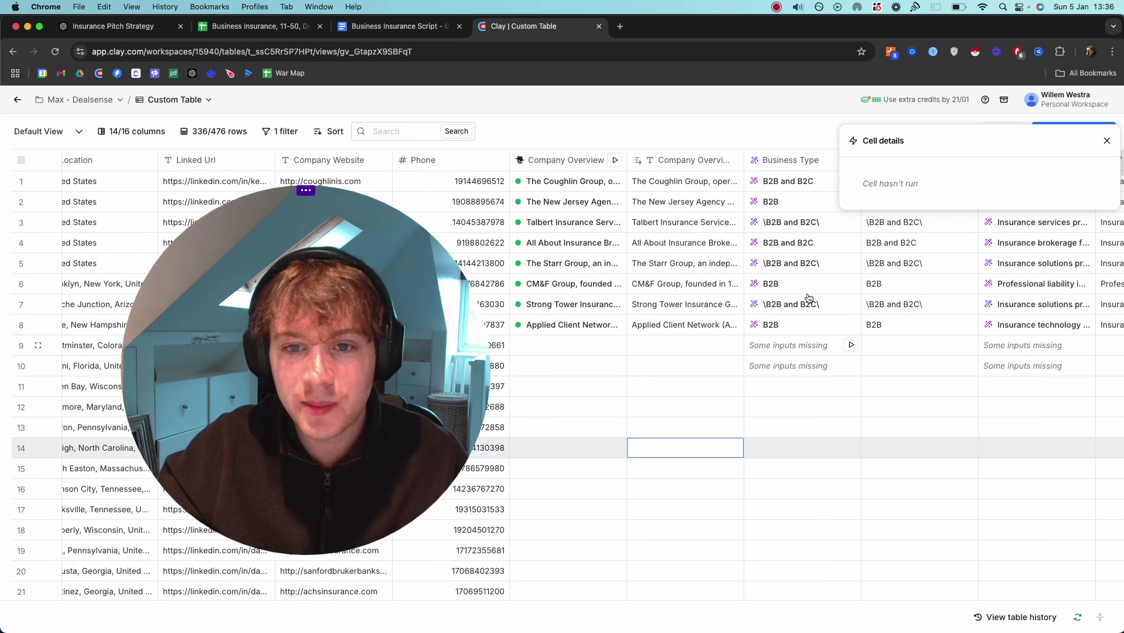
{"action": "left_click", "coordinate": [1106, 142]}
Step: Check row 1's ICP Definition result without changing it
{"action": "scroll", "coordinate": [738, 264], "scroll_direction": "right", "scroll_amount": 3}
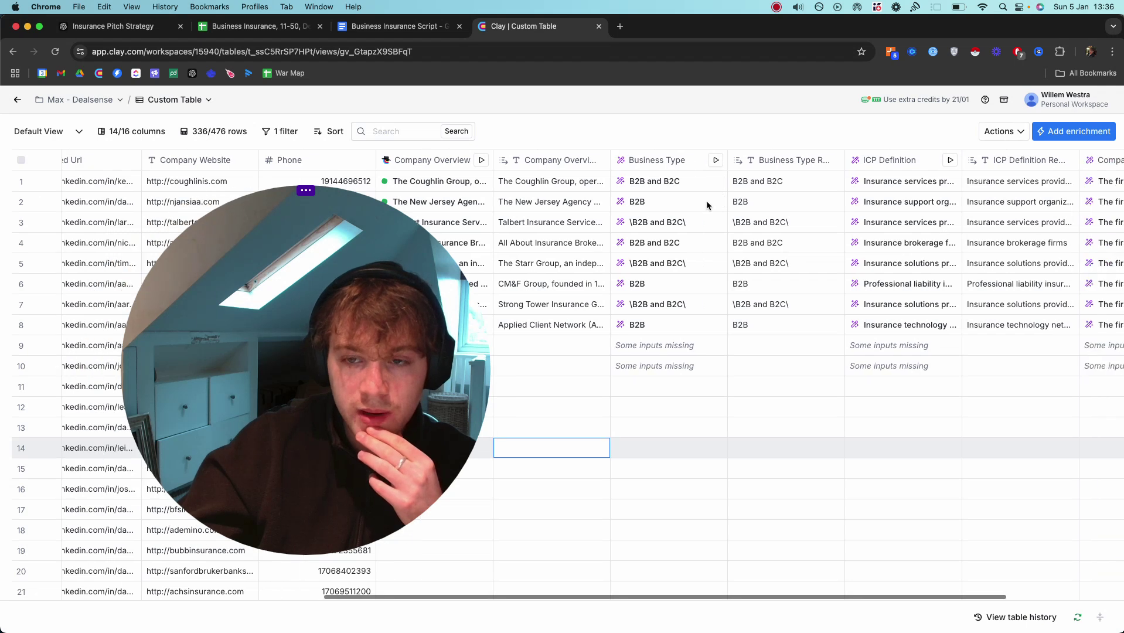
{"action": "scroll", "coordinate": [721, 187], "scroll_direction": "right", "scroll_amount": 5}
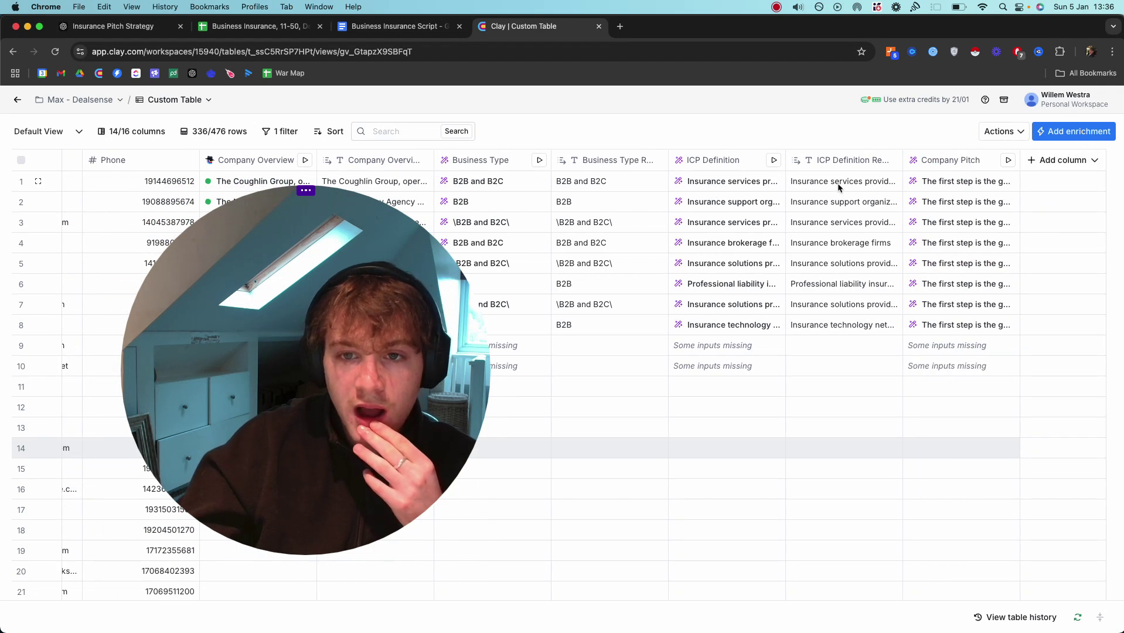
{"action": "double_click", "coordinate": [837, 186]}
{"action": "key", "text": "Escape"}
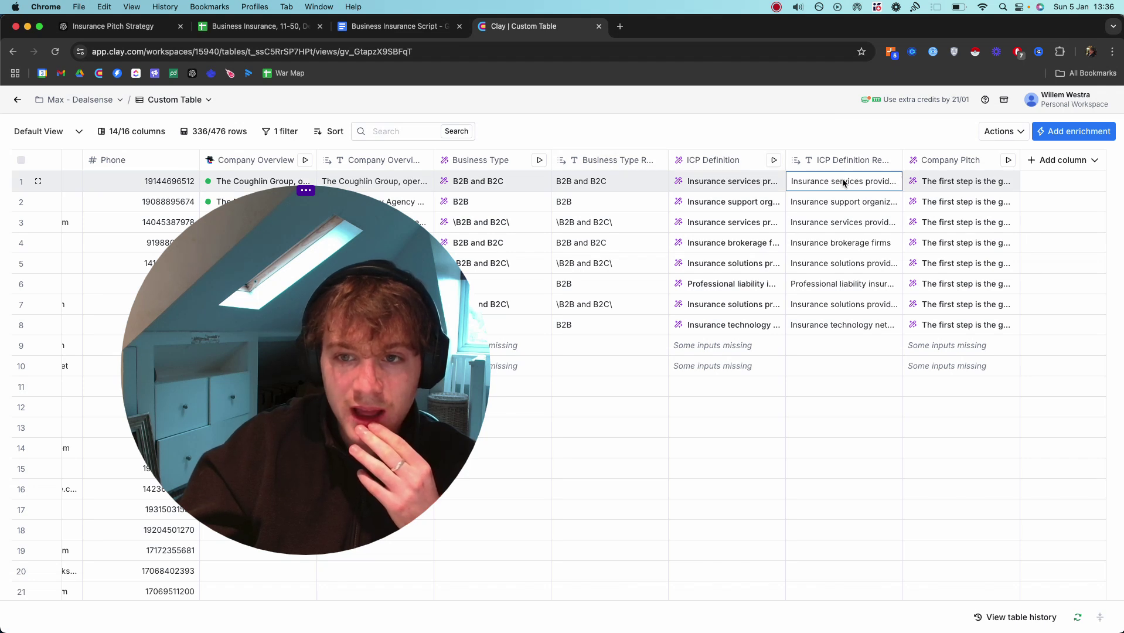
{"action": "scroll", "coordinate": [844, 183], "scroll_direction": "left", "scroll_amount": 2}
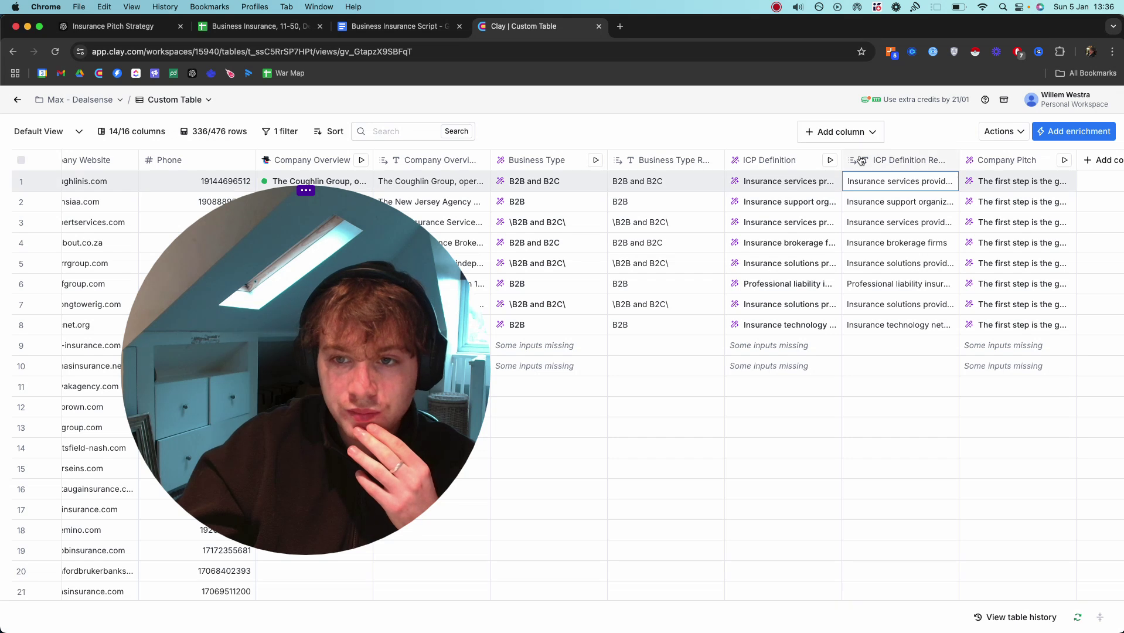
Step: Review the ICP Definition column's prompt and Examples section, then close its settings panel
{"action": "left_click", "coordinate": [779, 160]}
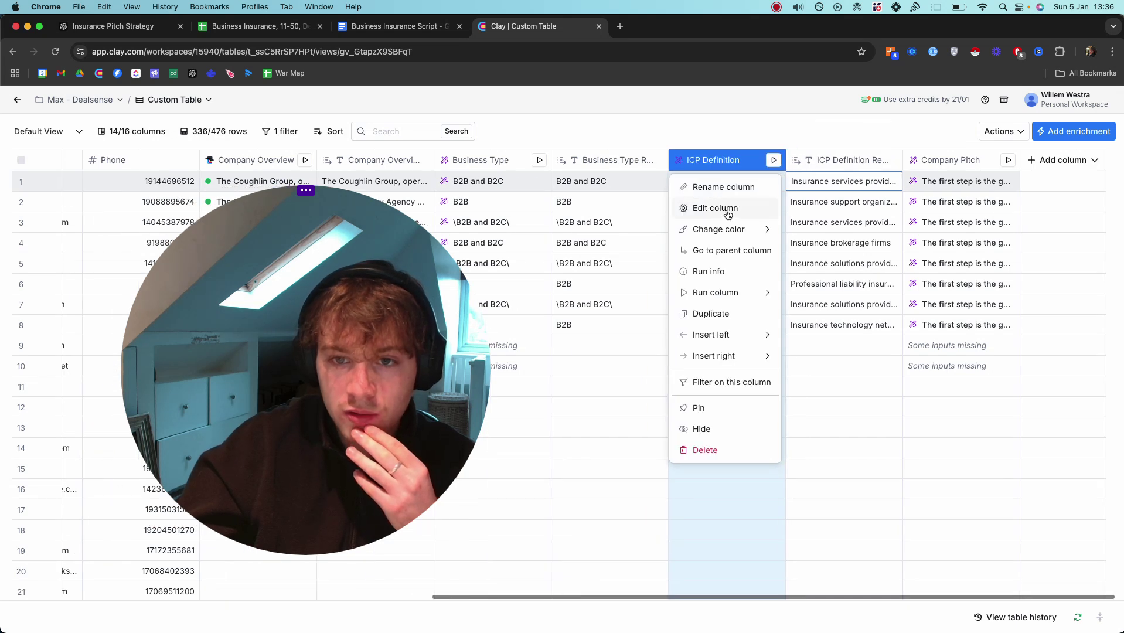
{"action": "left_click", "coordinate": [729, 208]}
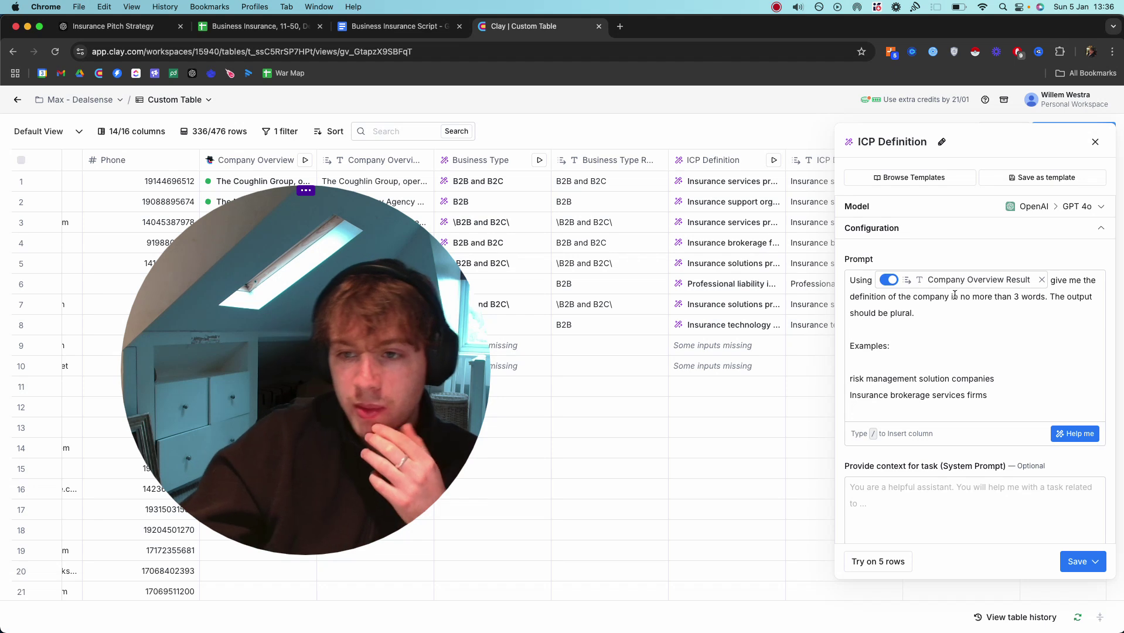
{"action": "mouse_move", "coordinate": [984, 286]}
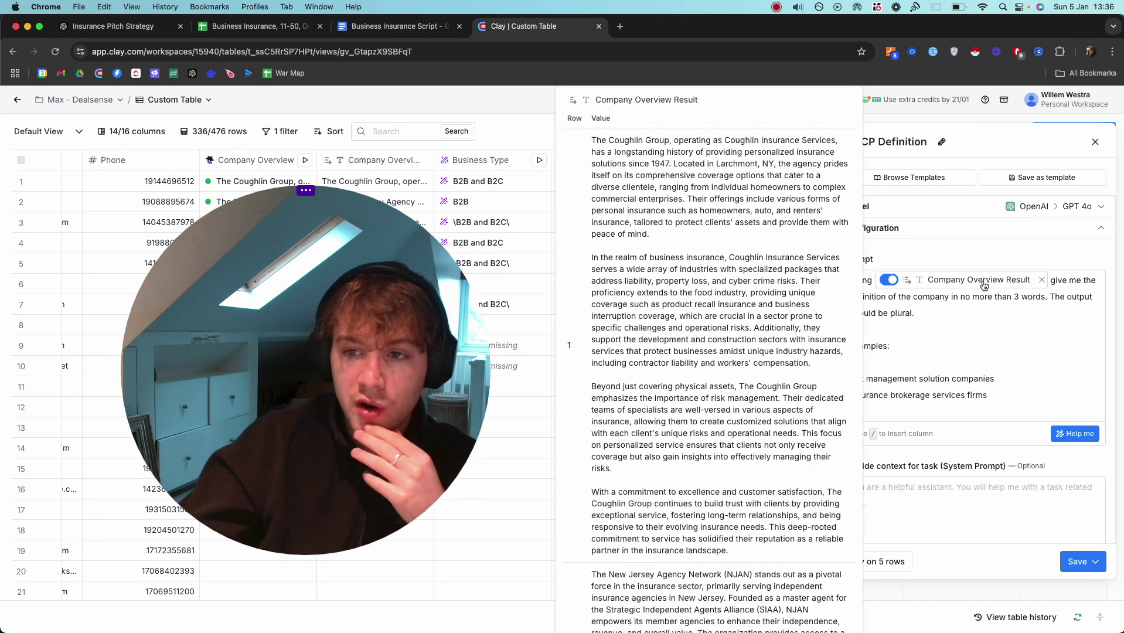
{"action": "left_click", "coordinate": [990, 313]}
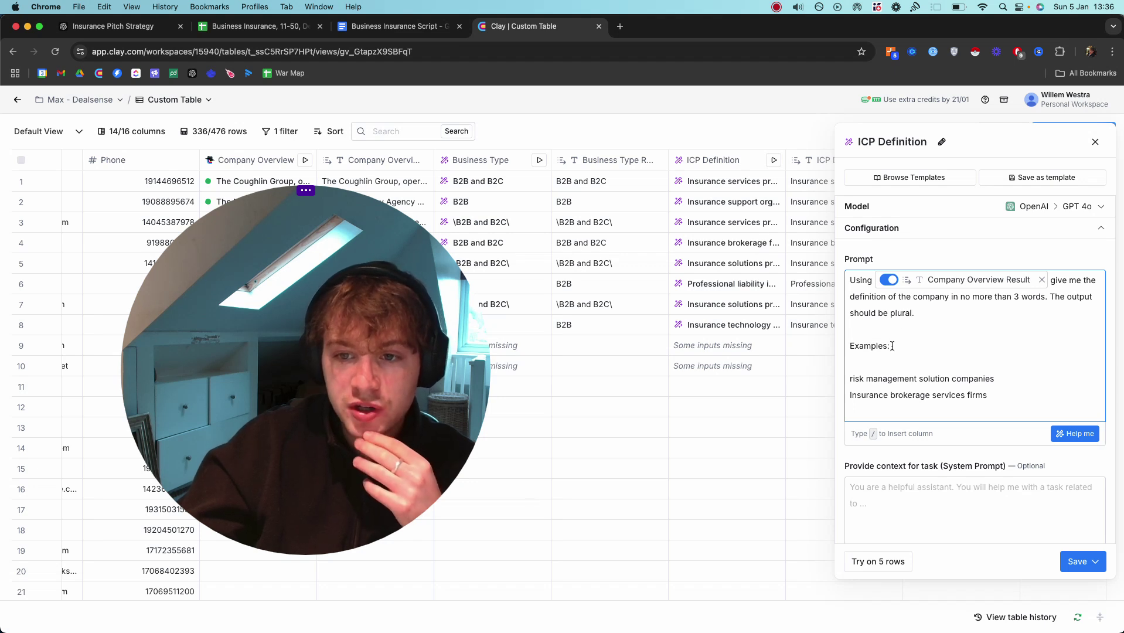
{"action": "scroll", "coordinate": [869, 367], "scroll_direction": "down", "scroll_amount": 10}
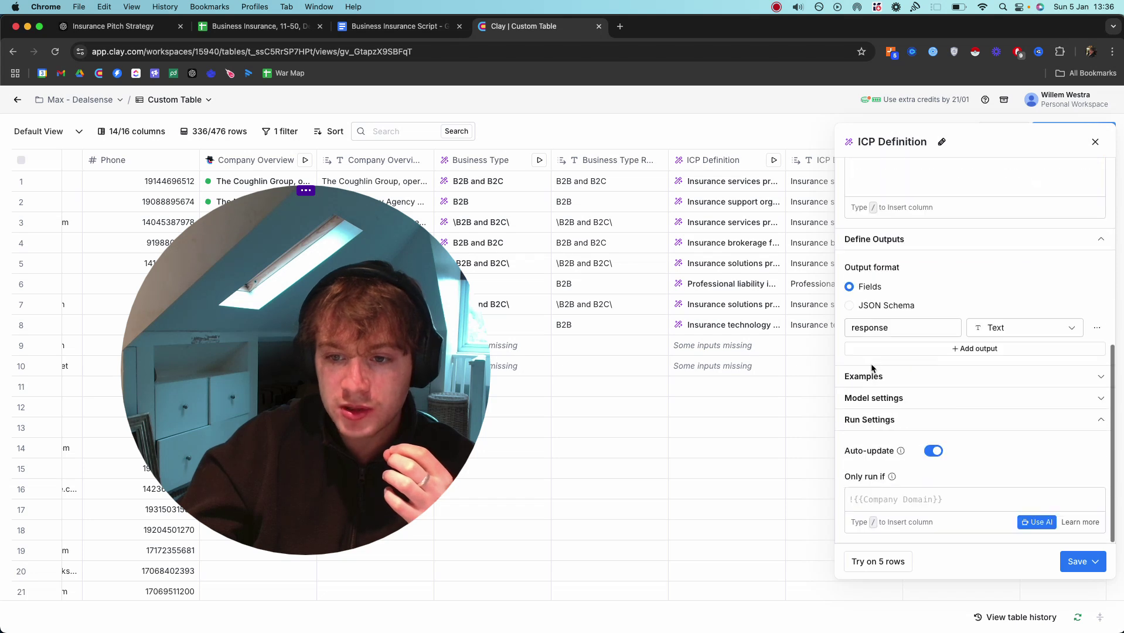
{"action": "left_click", "coordinate": [888, 376]}
{"action": "scroll", "coordinate": [902, 364], "scroll_direction": "down", "scroll_amount": 1}
{"action": "scroll", "coordinate": [903, 361], "scroll_direction": "up", "scroll_amount": 10}
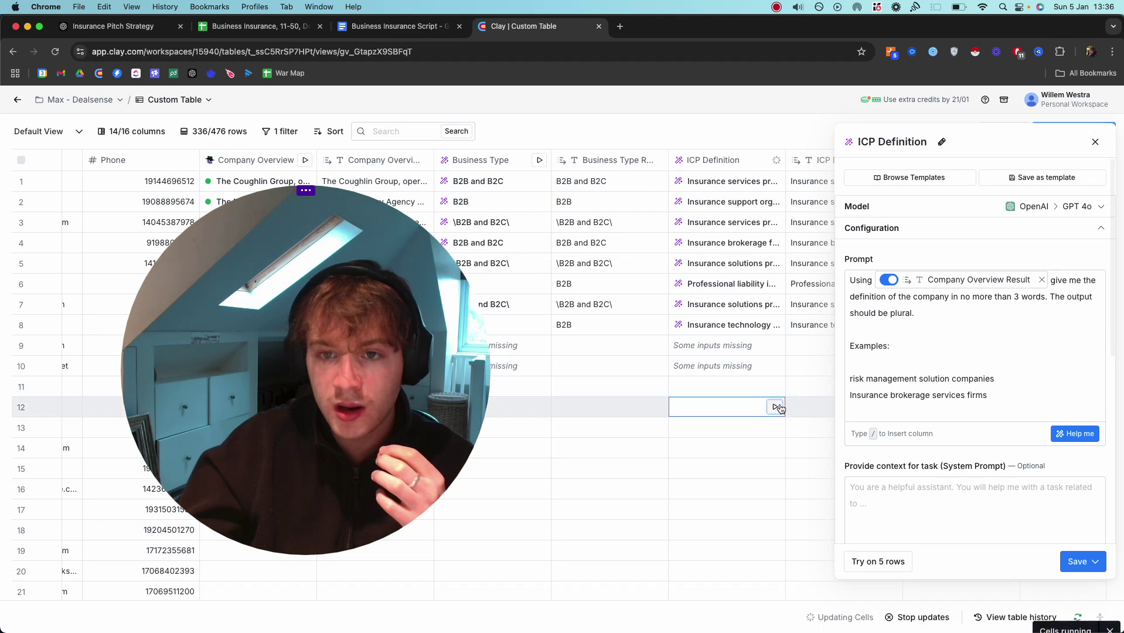
{"action": "left_click", "coordinate": [1094, 144]}
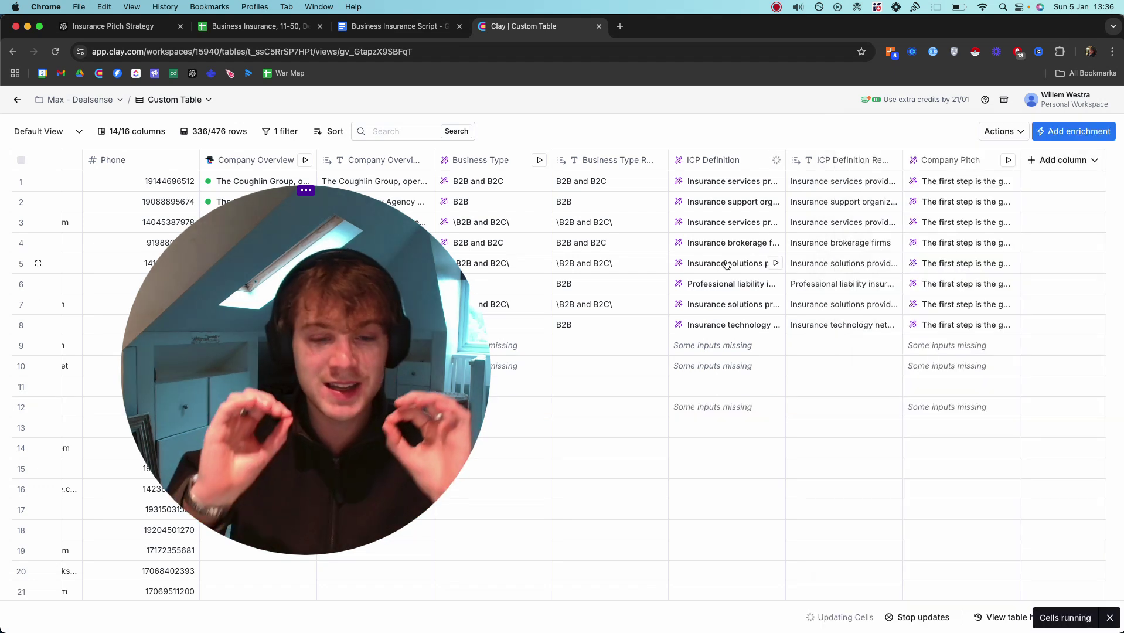
Step: Read the ICP Definition Result for rows 1 through 6 and check row 12's empty cell
{"action": "left_click", "coordinate": [834, 183]}
{"action": "left_click", "coordinate": [834, 183]}
{"action": "left_click", "coordinate": [832, 182]}
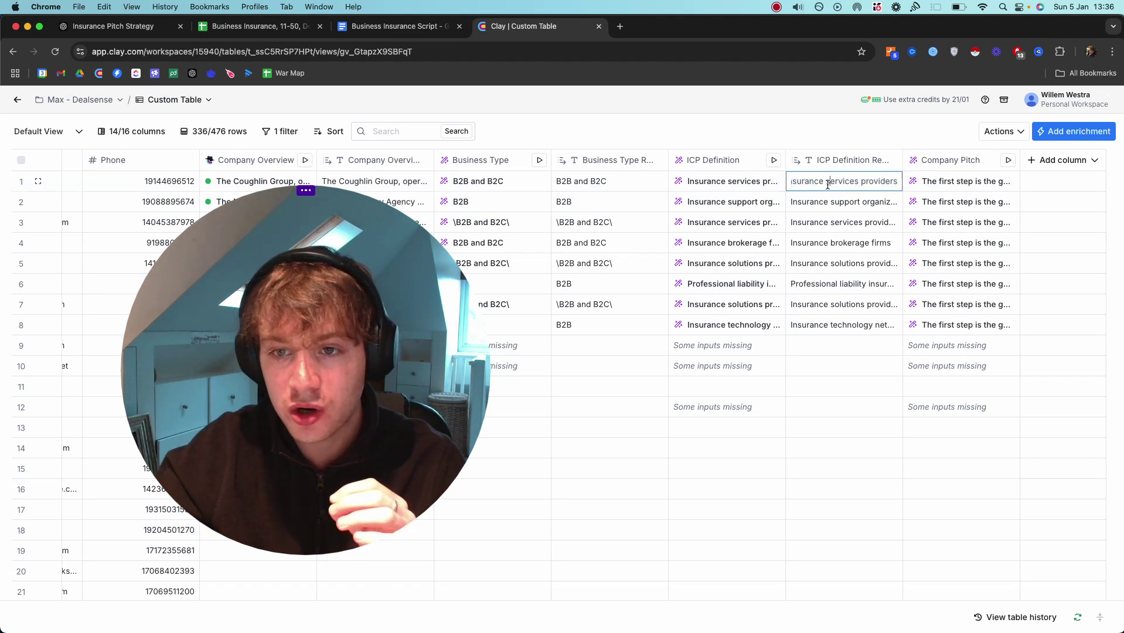
{"action": "left_click_drag", "start_coordinate": [826, 183], "coordinate": [844, 198]}
{"action": "double_click", "coordinate": [842, 201]}
{"action": "left_click", "coordinate": [832, 224]}
{"action": "left_click", "coordinate": [824, 230]}
{"action": "left_click", "coordinate": [819, 242]}
{"action": "left_click", "coordinate": [819, 243]}
{"action": "left_click", "coordinate": [818, 262]}
{"action": "left_click", "coordinate": [817, 265]}
{"action": "left_click", "coordinate": [818, 285]}
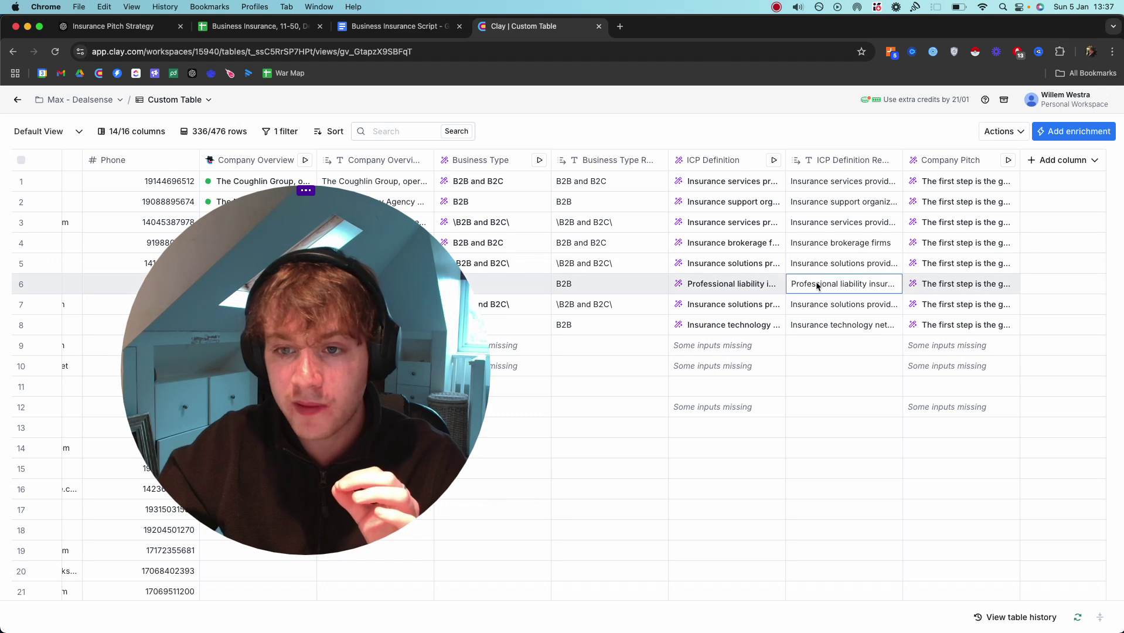
{"action": "left_click", "coordinate": [826, 403]}
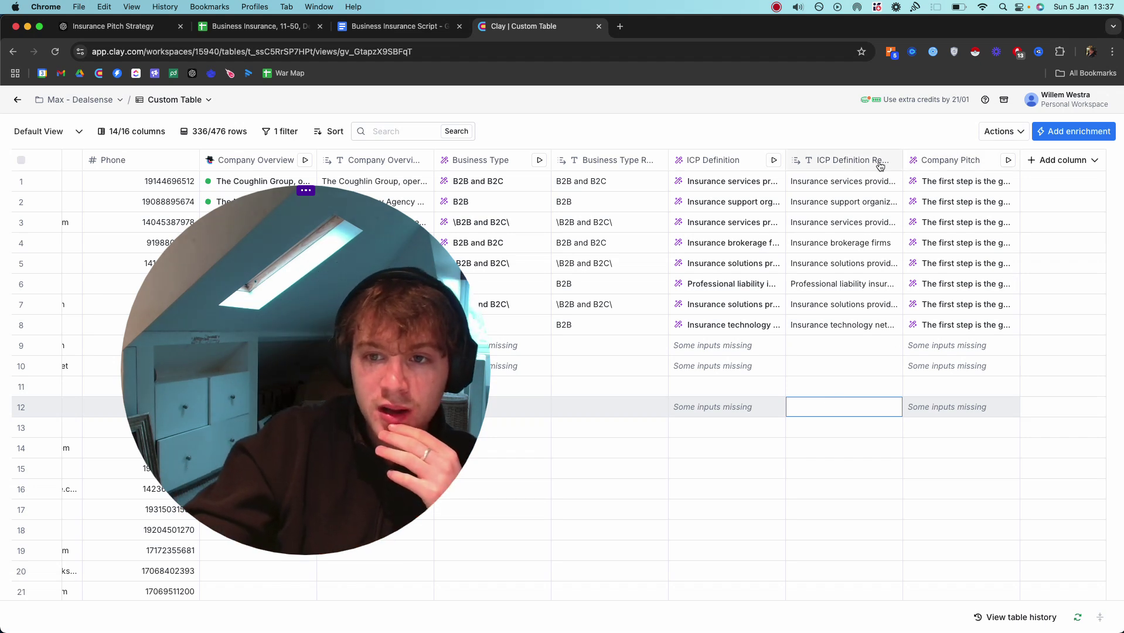
Step: Open the Company Pitch column's GPT 4o settings and scroll through its rewrite prompt
{"action": "left_click", "coordinate": [950, 160]}
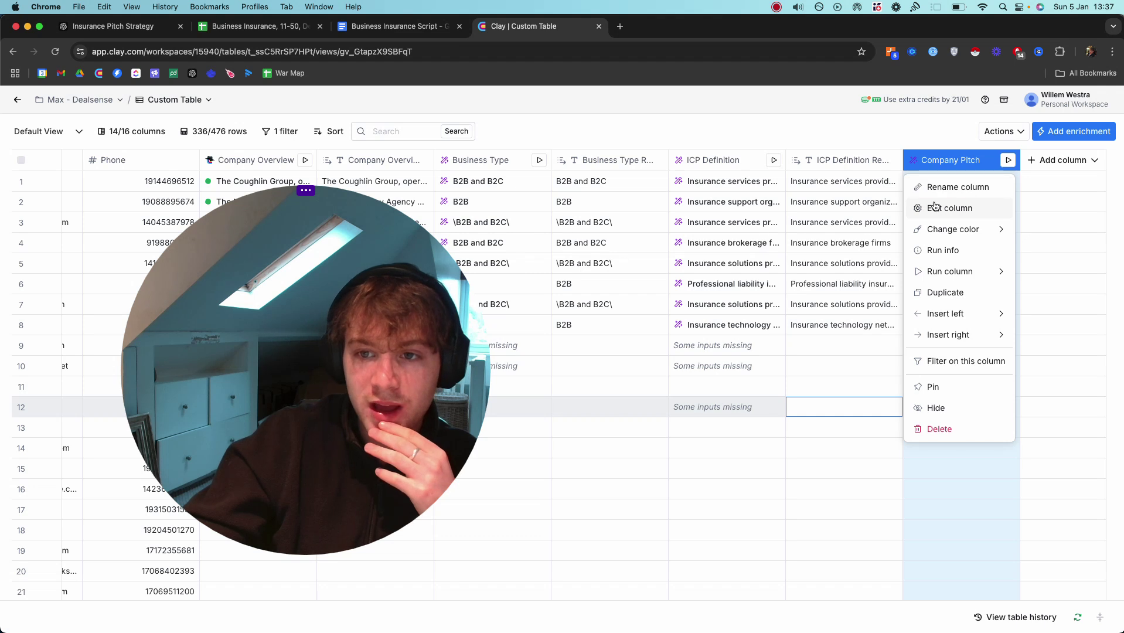
{"action": "left_click", "coordinate": [952, 136]}
{"action": "scroll", "coordinate": [954, 293], "scroll_direction": "down", "scroll_amount": 10}
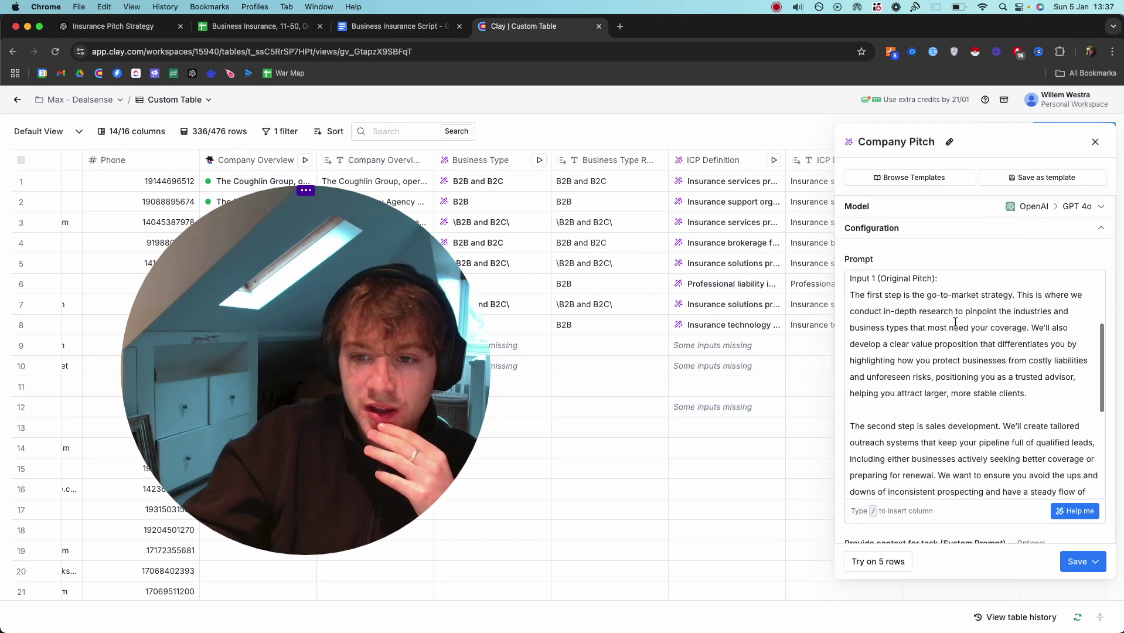
{"action": "scroll", "coordinate": [956, 320], "scroll_direction": "up", "scroll_amount": 10}
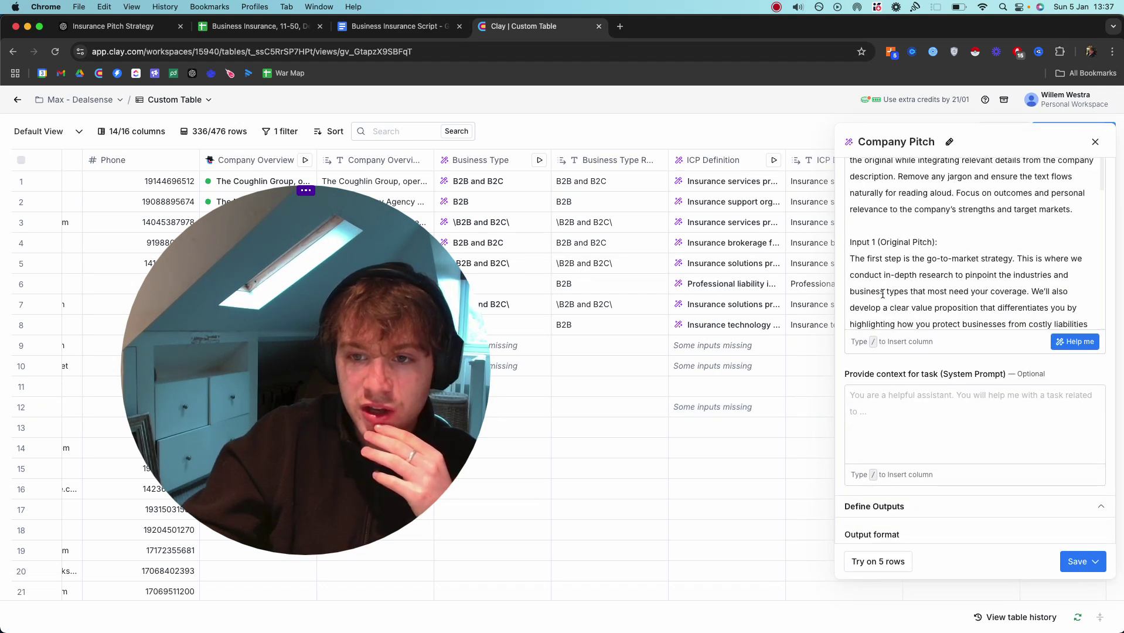
{"action": "left_click", "coordinate": [111, 26]}
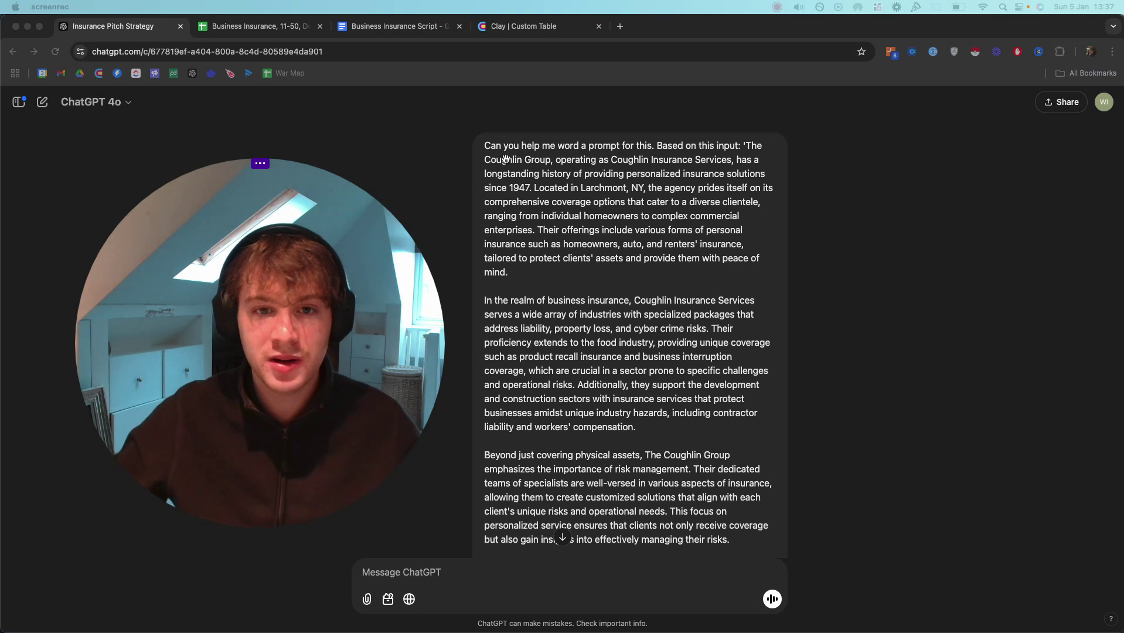
{"action": "left_click", "coordinate": [490, 146]}
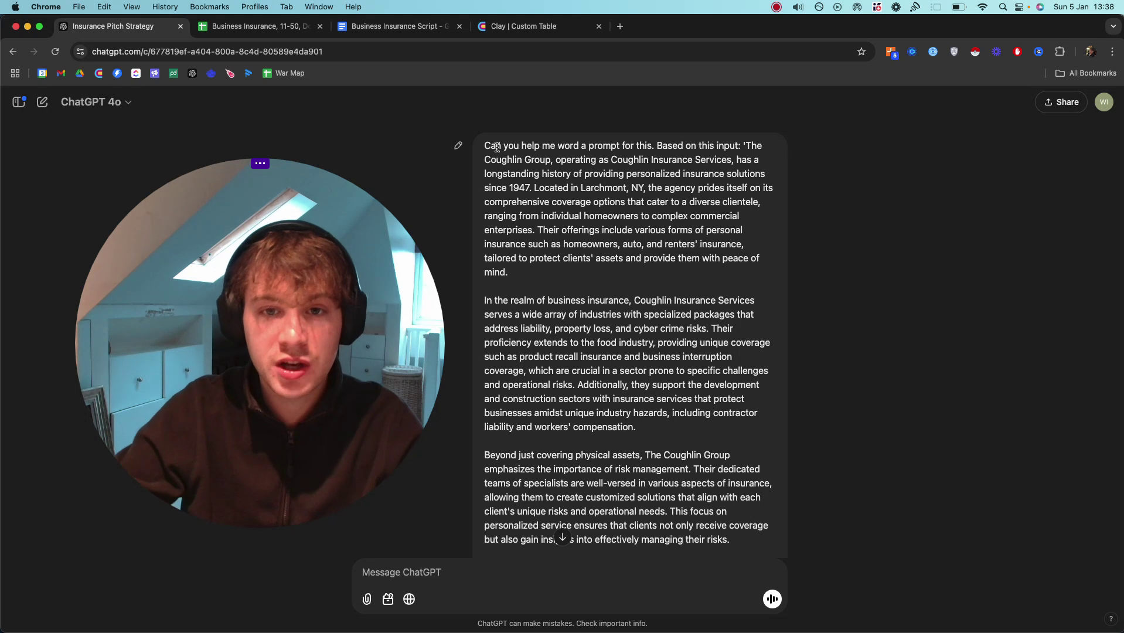
{"action": "mouse_move", "coordinate": [488, 144]}
{"action": "left_mouse_down"}
{"action": "mouse_move", "coordinate": [743, 147]}
{"action": "mouse_move", "coordinate": [741, 160]}
{"action": "mouse_move", "coordinate": [742, 146]}
{"action": "mouse_move", "coordinate": [497, 124]}
{"action": "left_mouse_up"}
{"action": "left_click", "coordinate": [375, 26]}
{"action": "left_click", "coordinate": [516, 27]}
{"action": "left_click_drag", "start_coordinate": [306, 301], "coordinate": [230, 333]}
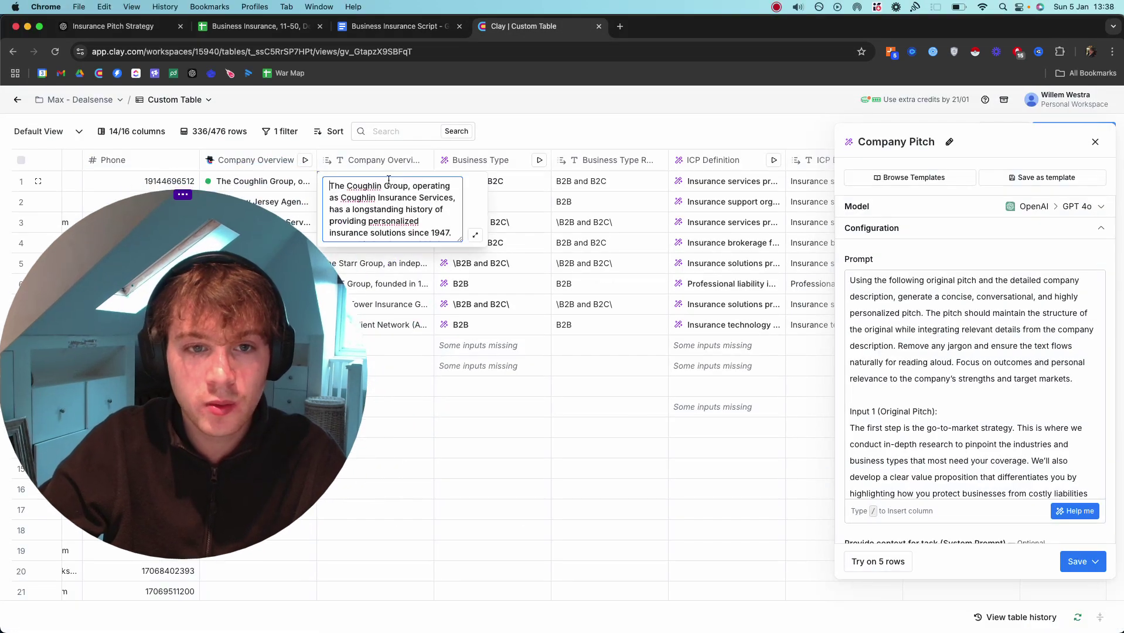
{"action": "key", "text": "super+a"}
{"action": "scroll", "coordinate": [387, 208], "scroll_direction": "down", "scroll_amount": 5}
{"action": "left_click", "coordinate": [375, 195]}
{"action": "scroll", "coordinate": [376, 195], "scroll_direction": "down", "scroll_amount": 4}
{"action": "key", "text": "super+1"}
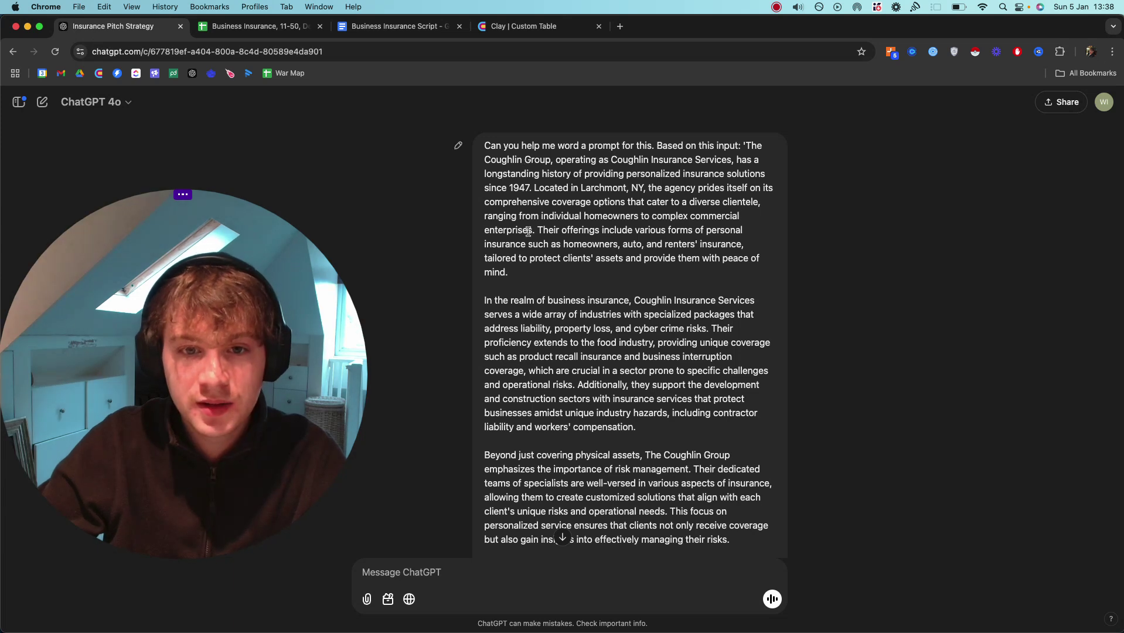
{"action": "scroll", "coordinate": [529, 230], "scroll_direction": "down", "scroll_amount": 15}
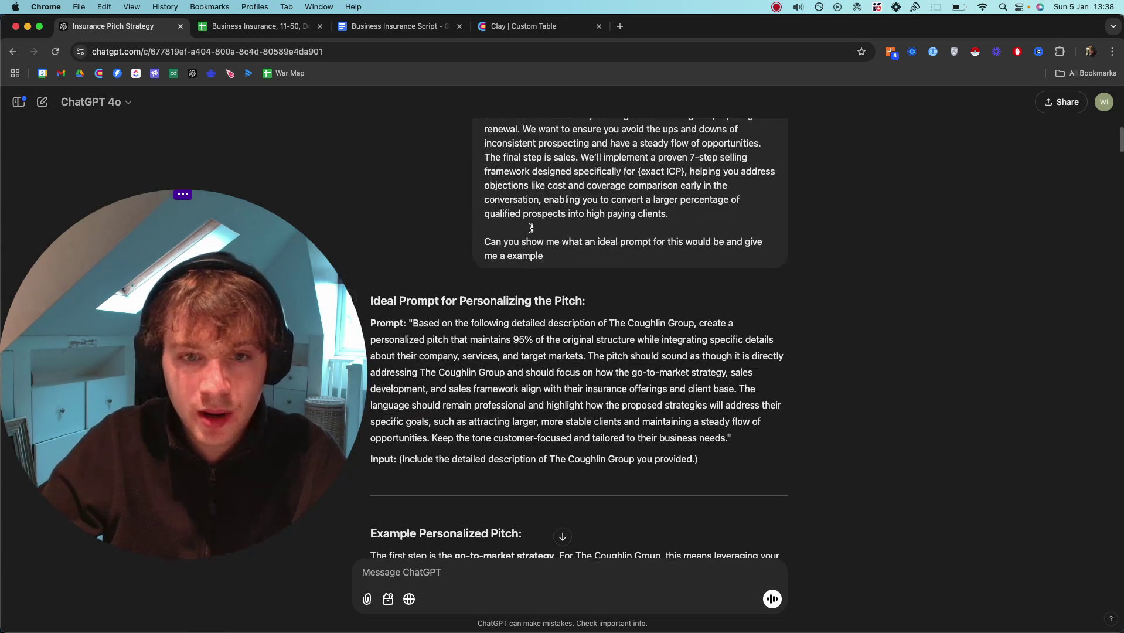
{"action": "left_click_drag", "start_coordinate": [501, 244], "coordinate": [515, 245]}
{"action": "scroll", "coordinate": [516, 244], "scroll_direction": "up", "scroll_amount": 10}
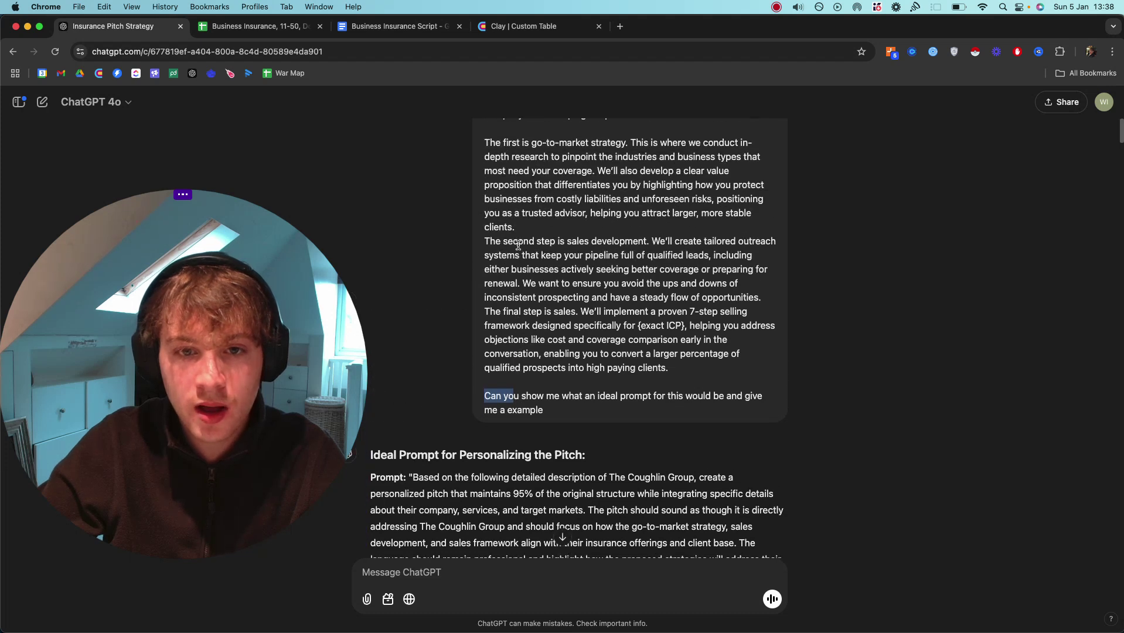
{"action": "scroll", "coordinate": [518, 244], "scroll_direction": "up", "scroll_amount": 1}
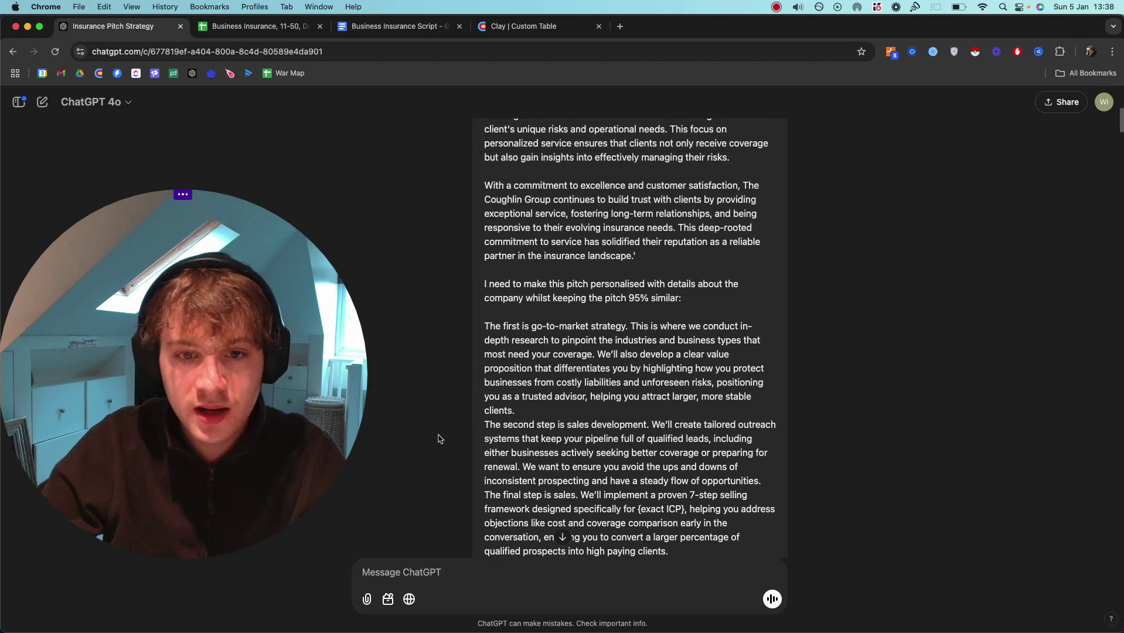
{"action": "left_click_drag", "start_coordinate": [484, 287], "coordinate": [603, 292]}
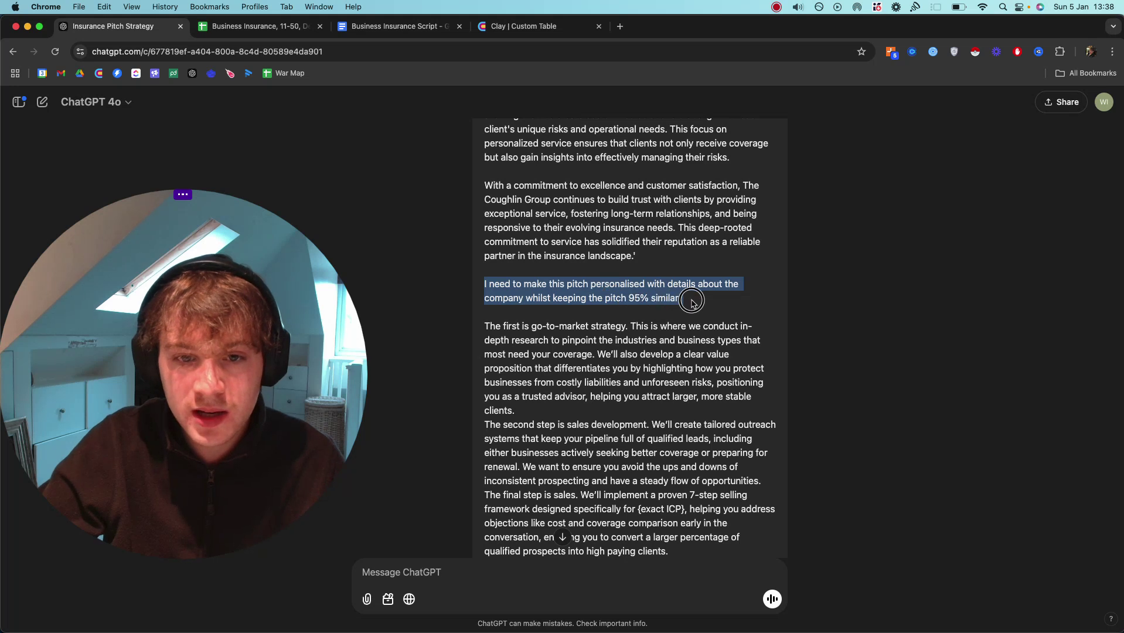
{"action": "left_click", "coordinate": [594, 297]}
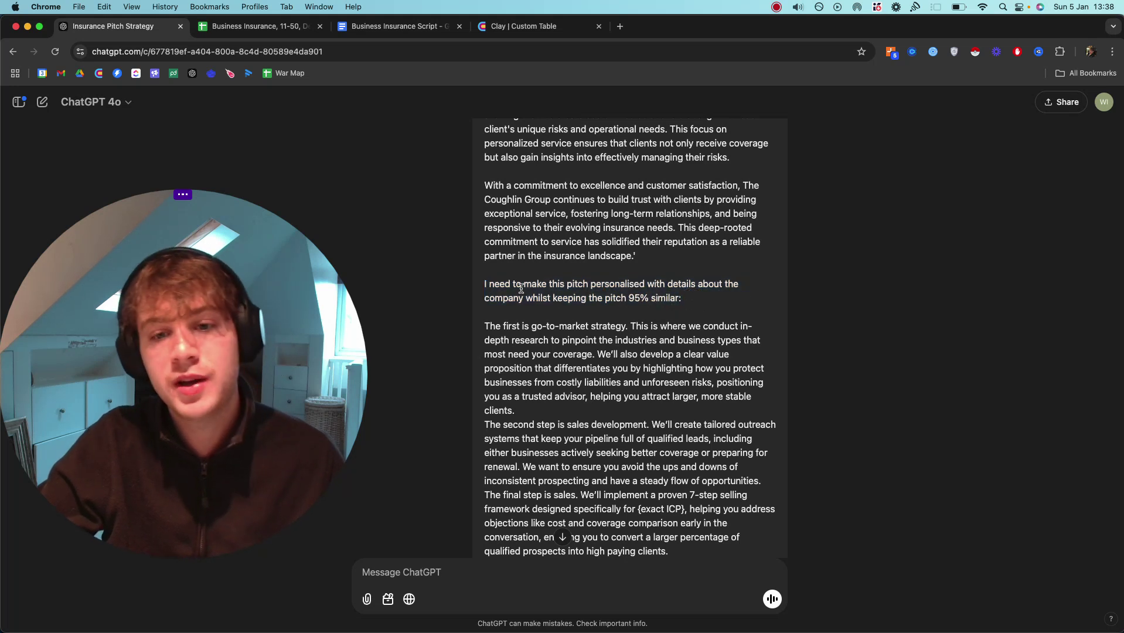
{"action": "scroll", "coordinate": [507, 308], "scroll_direction": "down", "scroll_amount": 1}
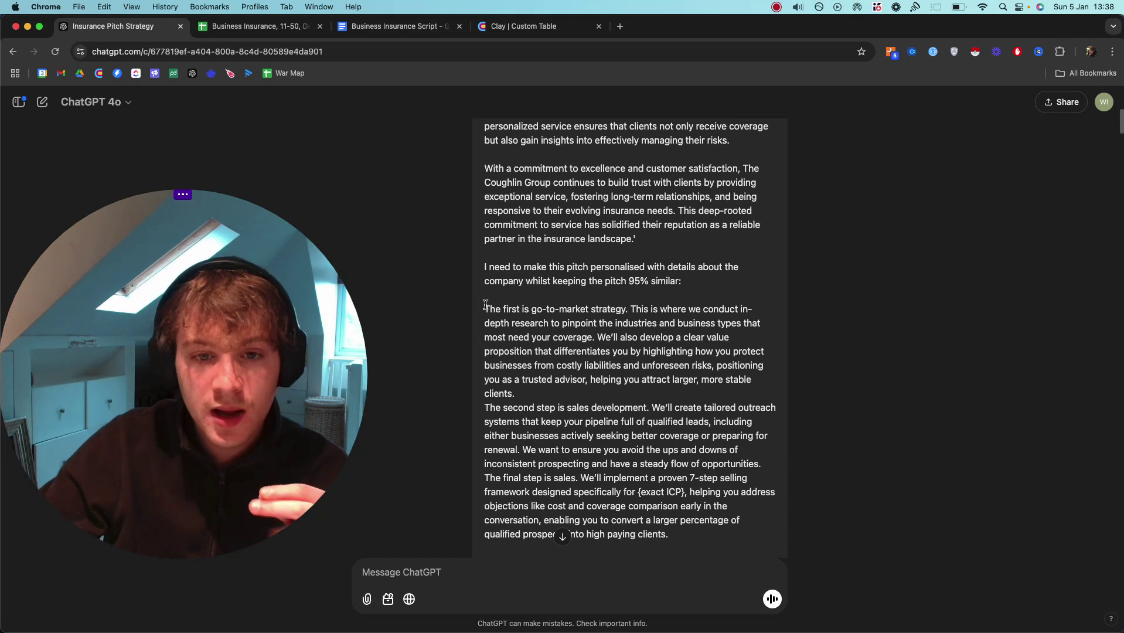
{"action": "left_click_drag", "start_coordinate": [485, 306], "coordinate": [684, 454]}
{"action": "scroll", "coordinate": [505, 342], "scroll_direction": "down", "scroll_amount": 2}
{"action": "scroll", "coordinate": [505, 343], "scroll_direction": "down", "scroll_amount": 1}
{"action": "left_click", "coordinate": [684, 455]}
{"action": "left_click", "coordinate": [396, 28]}
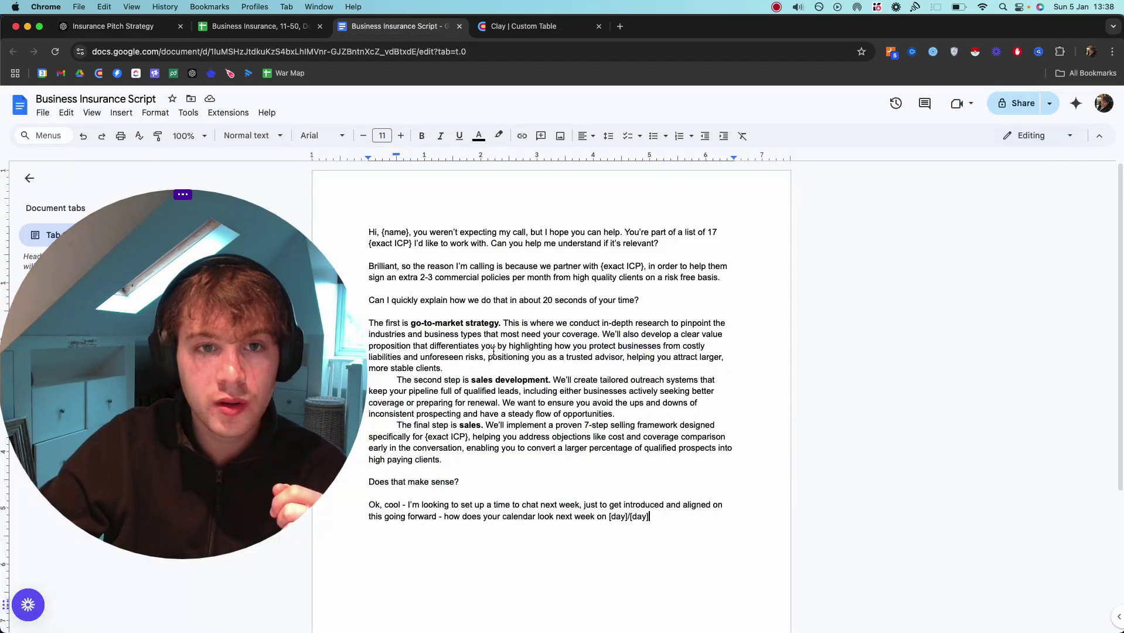
{"action": "left_click", "coordinate": [111, 26]}
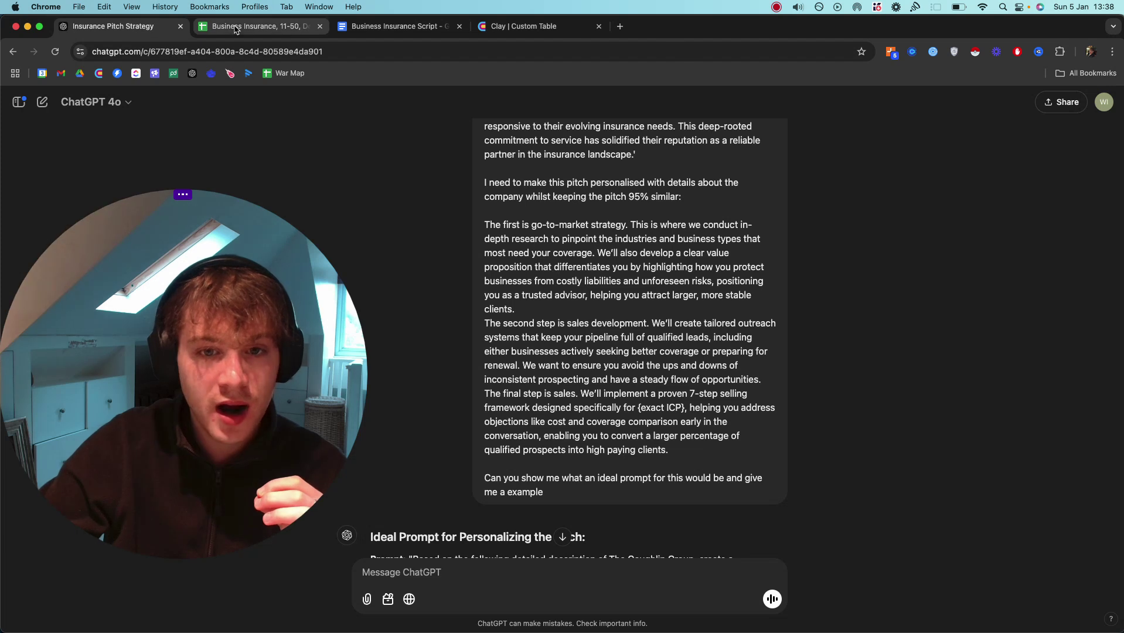
{"action": "scroll", "coordinate": [521, 431], "scroll_direction": "down", "scroll_amount": 1}
{"action": "left_click_drag", "start_coordinate": [484, 436], "coordinate": [510, 447]}
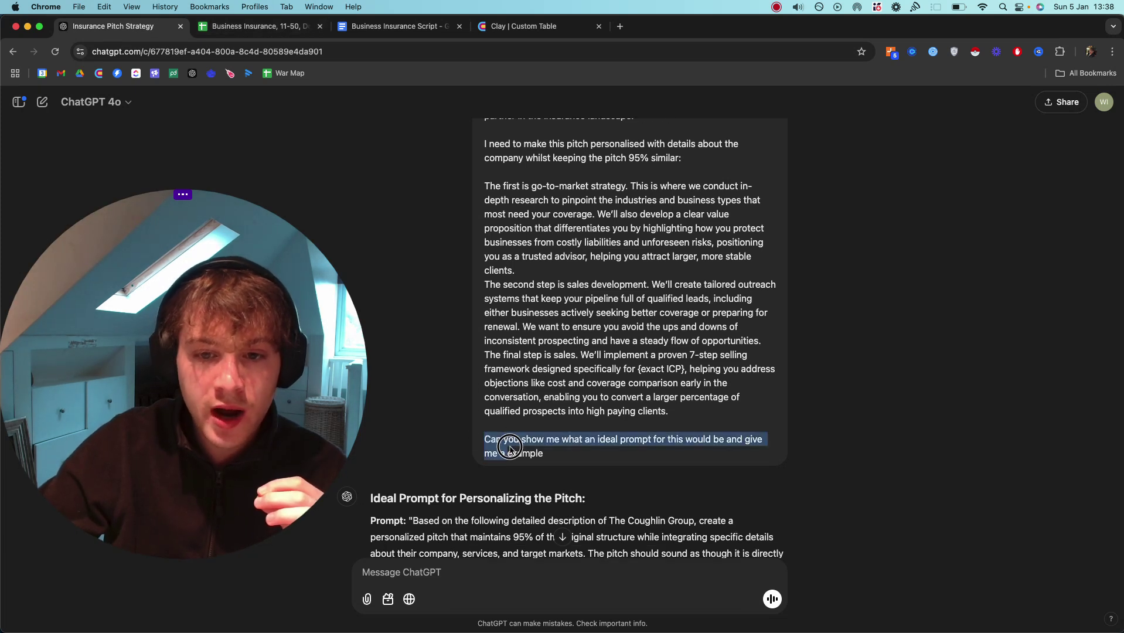
{"action": "left_click", "coordinate": [553, 449]}
{"action": "scroll", "coordinate": [553, 448], "scroll_direction": "down", "scroll_amount": 3}
{"action": "left_click_drag", "start_coordinate": [407, 375], "coordinate": [730, 501]}
{"action": "left_click", "coordinate": [729, 501]}
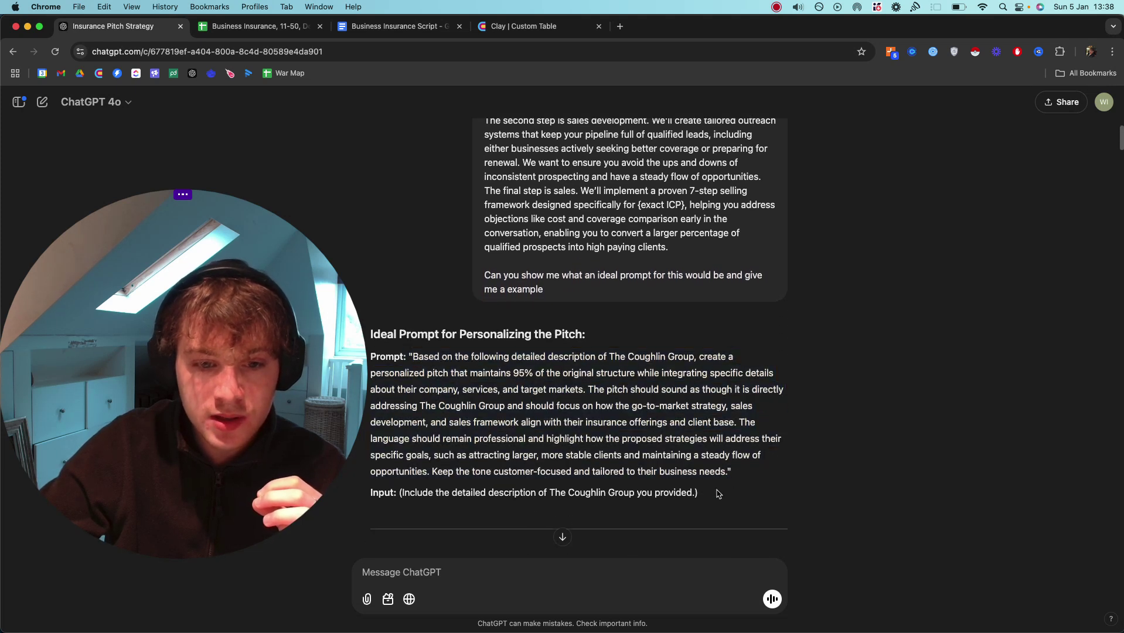
{"action": "scroll", "coordinate": [562, 411], "scroll_direction": "down", "scroll_amount": 5}
{"action": "scroll", "coordinate": [472, 317], "scroll_direction": "up", "scroll_amount": 1}
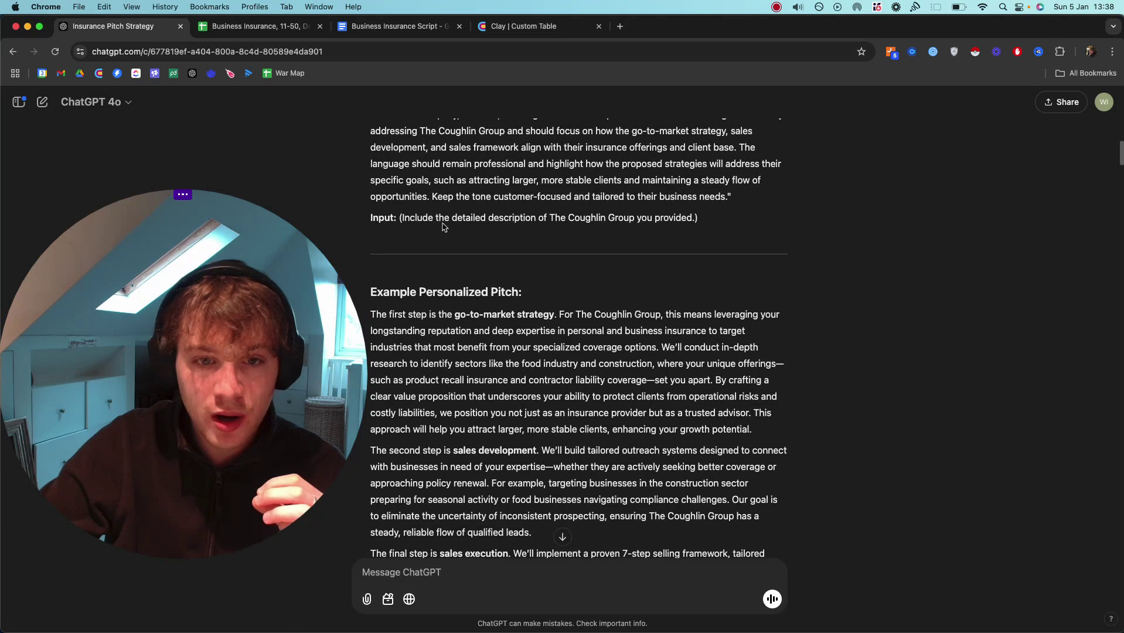
{"action": "left_click_drag", "start_coordinate": [436, 222], "coordinate": [699, 222]}
{"action": "left_click", "coordinate": [457, 196]}
{"action": "scroll", "coordinate": [502, 303], "scroll_direction": "down", "scroll_amount": 3}
{"action": "left_click_drag", "start_coordinate": [383, 155], "coordinate": [557, 515]}
{"action": "scroll", "coordinate": [540, 435], "scroll_direction": "down", "scroll_amount": 10}
{"action": "scroll", "coordinate": [540, 435], "scroll_direction": "up", "scroll_amount": 3}
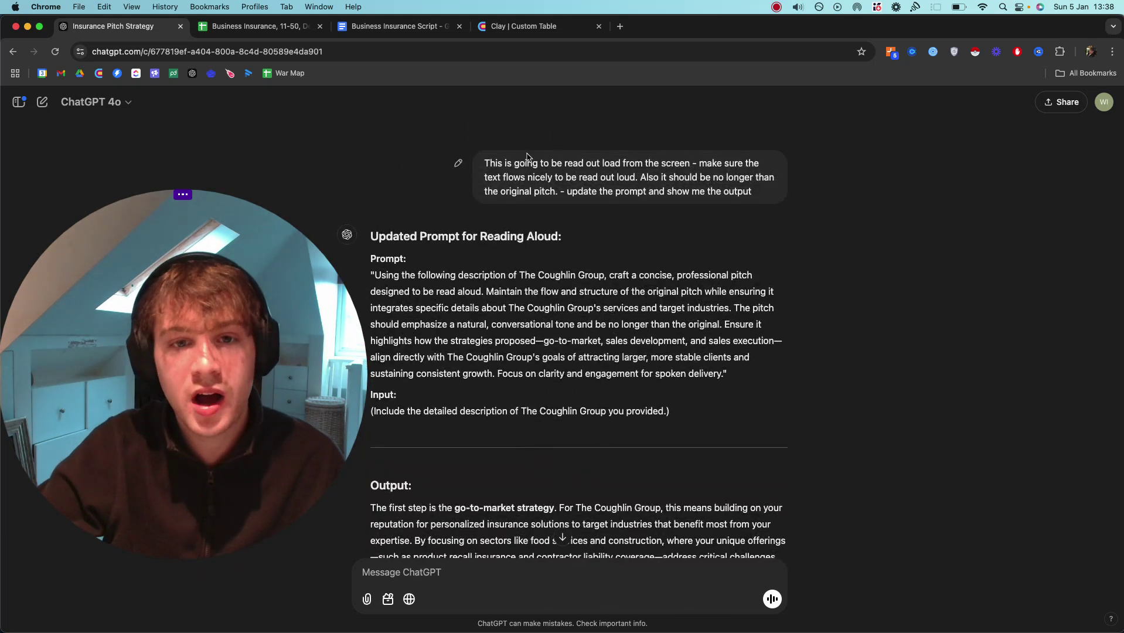
{"action": "left_click_drag", "start_coordinate": [531, 167], "coordinate": [568, 195]}
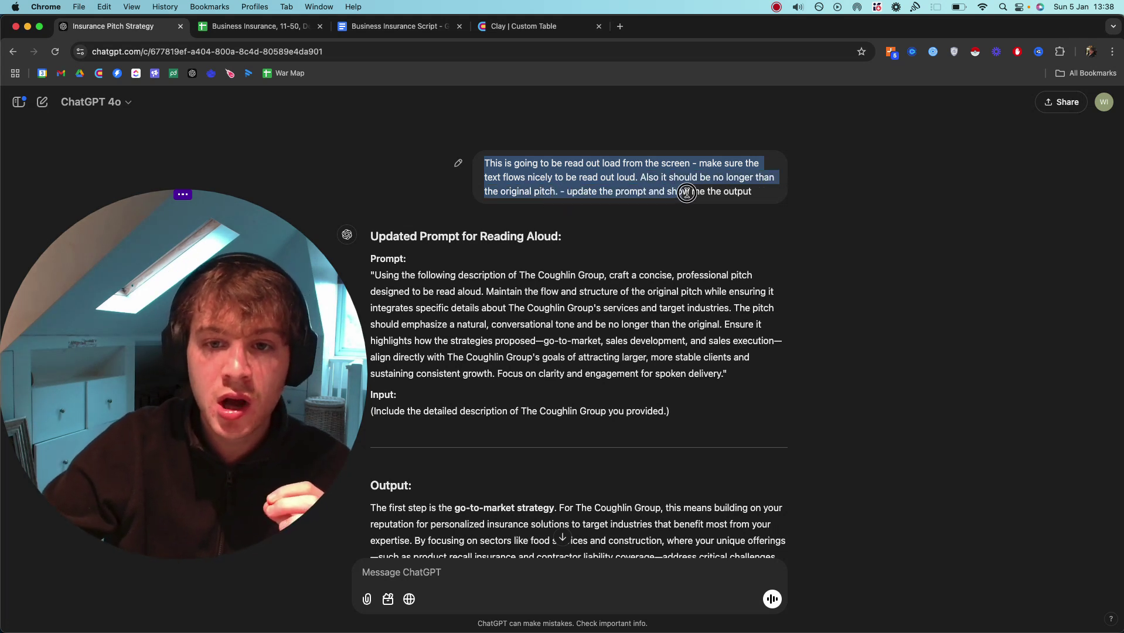
{"action": "left_click", "coordinate": [515, 258]}
{"action": "scroll", "coordinate": [387, 217], "scroll_direction": "down", "scroll_amount": 2}
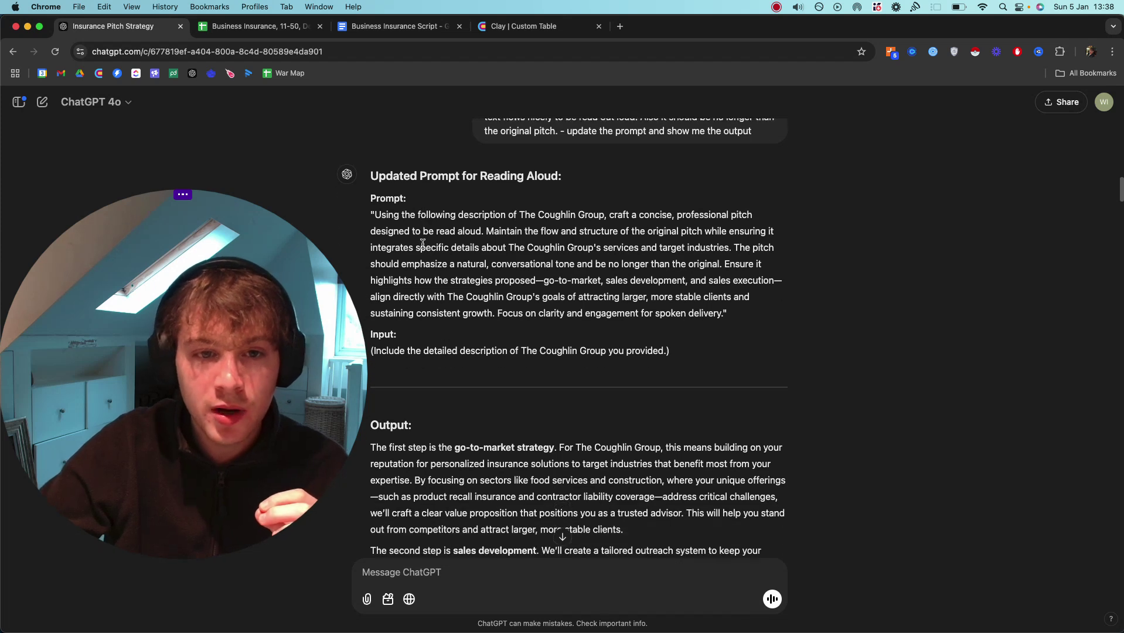
{"action": "scroll", "coordinate": [388, 217], "scroll_direction": "down", "scroll_amount": 15}
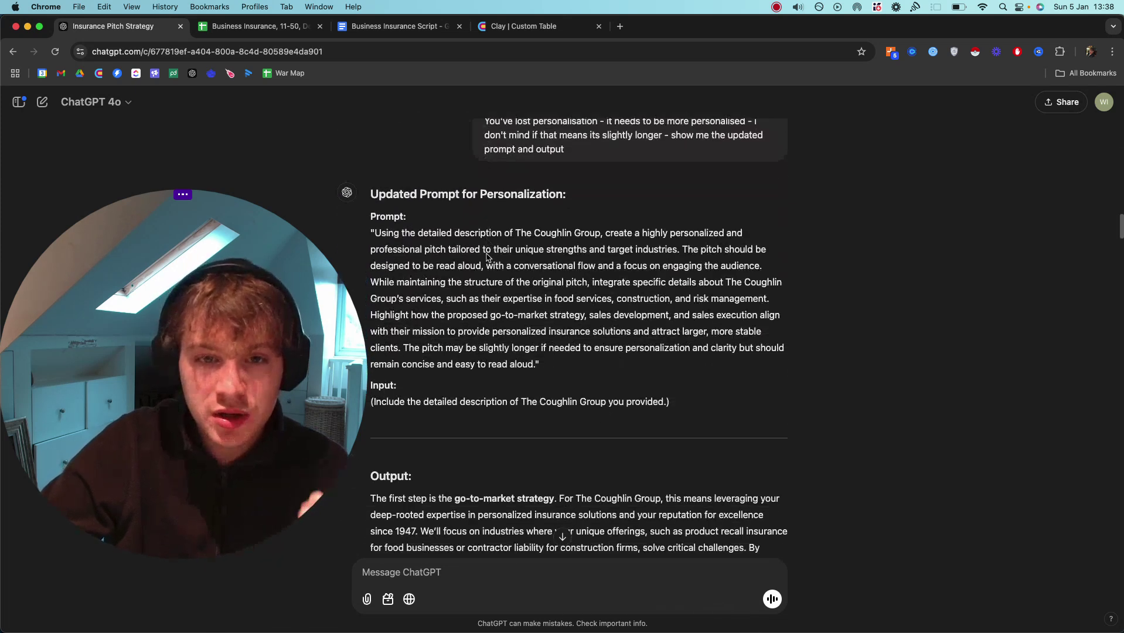
{"action": "left_click_drag", "start_coordinate": [516, 245], "coordinate": [569, 258]}
{"action": "left_click", "coordinate": [585, 263]}
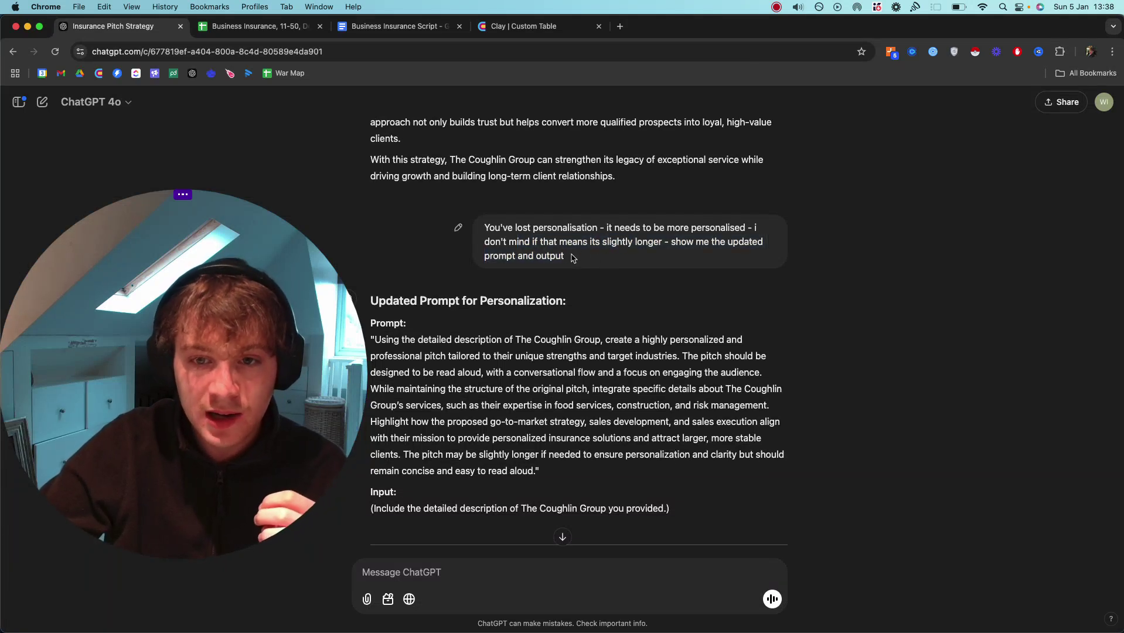
{"action": "scroll", "coordinate": [563, 267], "scroll_direction": "down", "scroll_amount": 3}
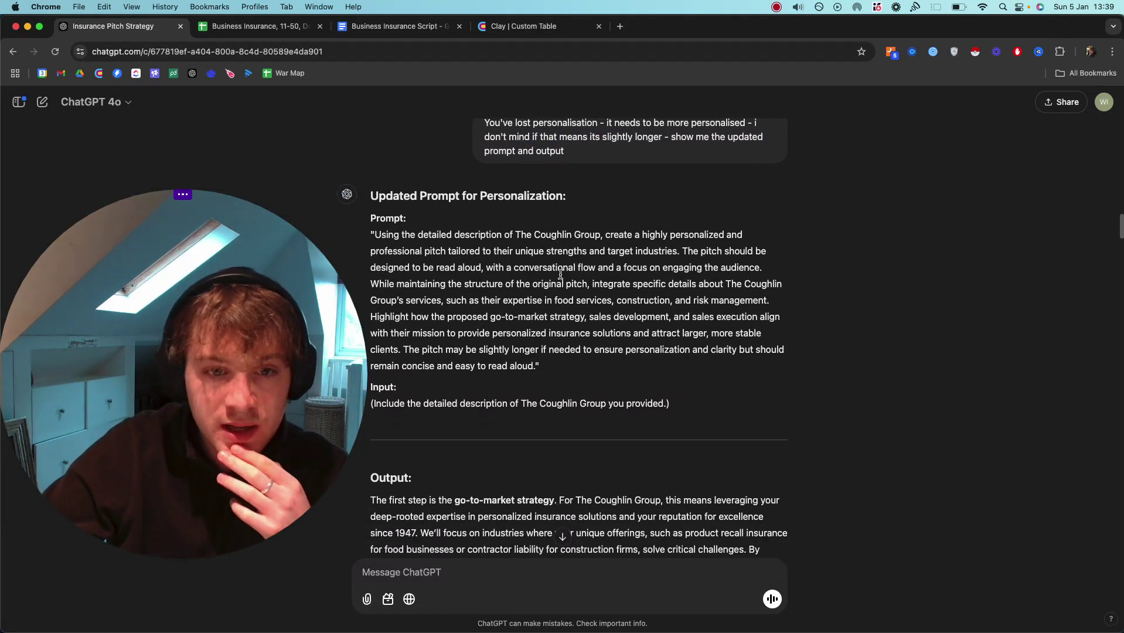
{"action": "scroll", "coordinate": [561, 273], "scroll_direction": "down", "scroll_amount": 8}
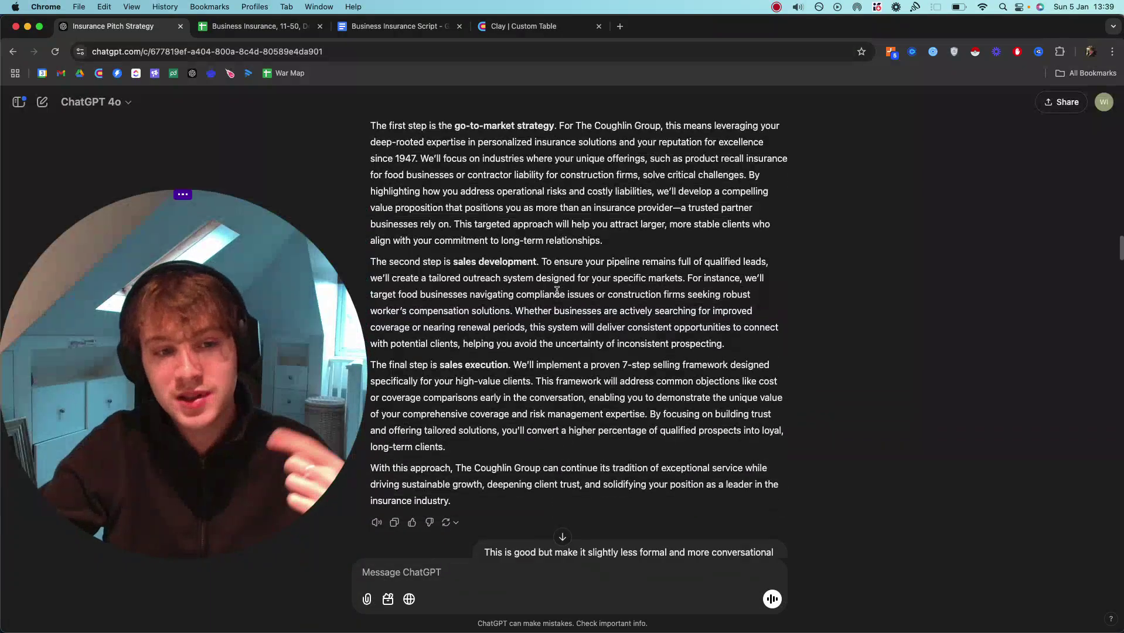
{"action": "scroll", "coordinate": [560, 291], "scroll_direction": "down", "scroll_amount": 15}
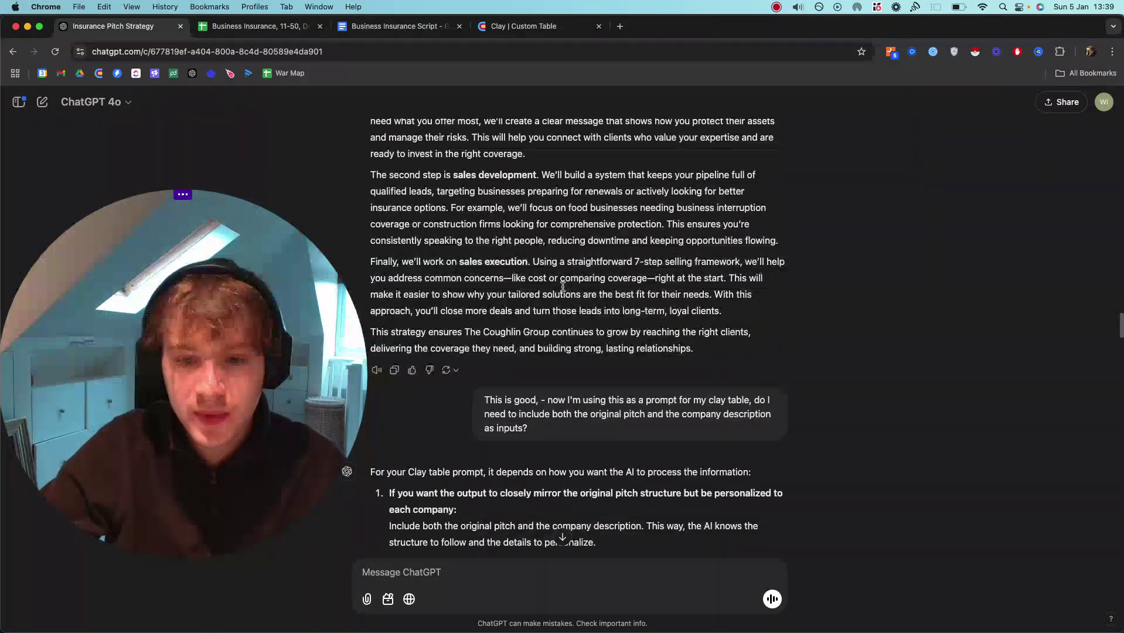
{"action": "scroll", "coordinate": [563, 290], "scroll_direction": "down", "scroll_amount": 20}
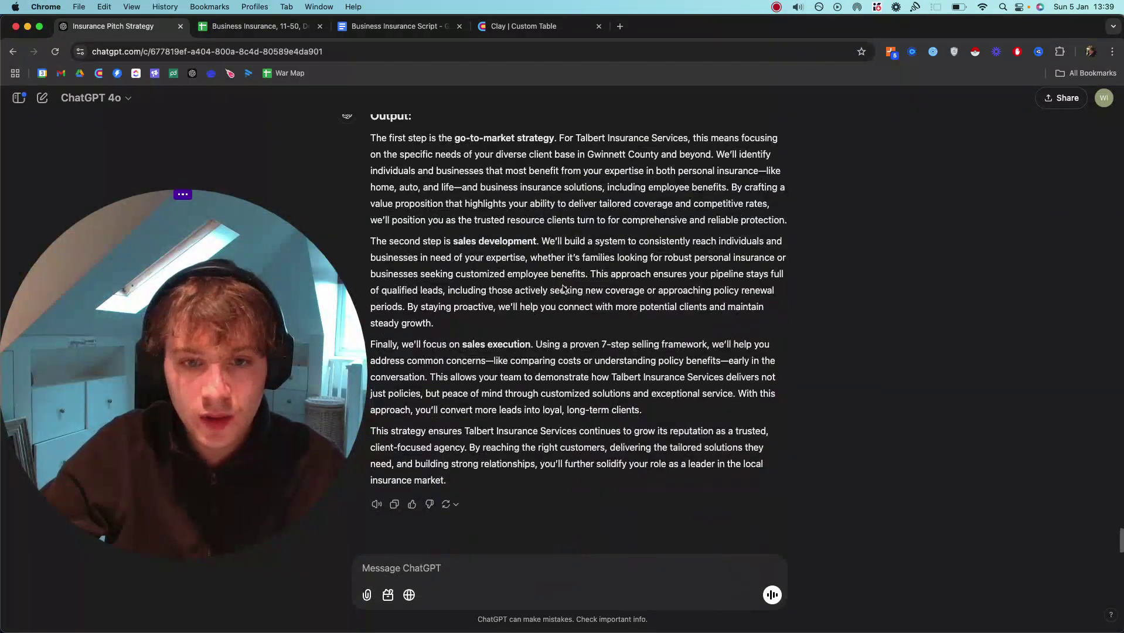
{"action": "scroll", "coordinate": [562, 289], "scroll_direction": "up", "scroll_amount": 10}
{"action": "scroll", "coordinate": [562, 289], "scroll_direction": "up", "scroll_amount": 3}
Step: Check the example responses in the Company Pitch column settings
{"action": "left_click", "coordinate": [538, 25]}
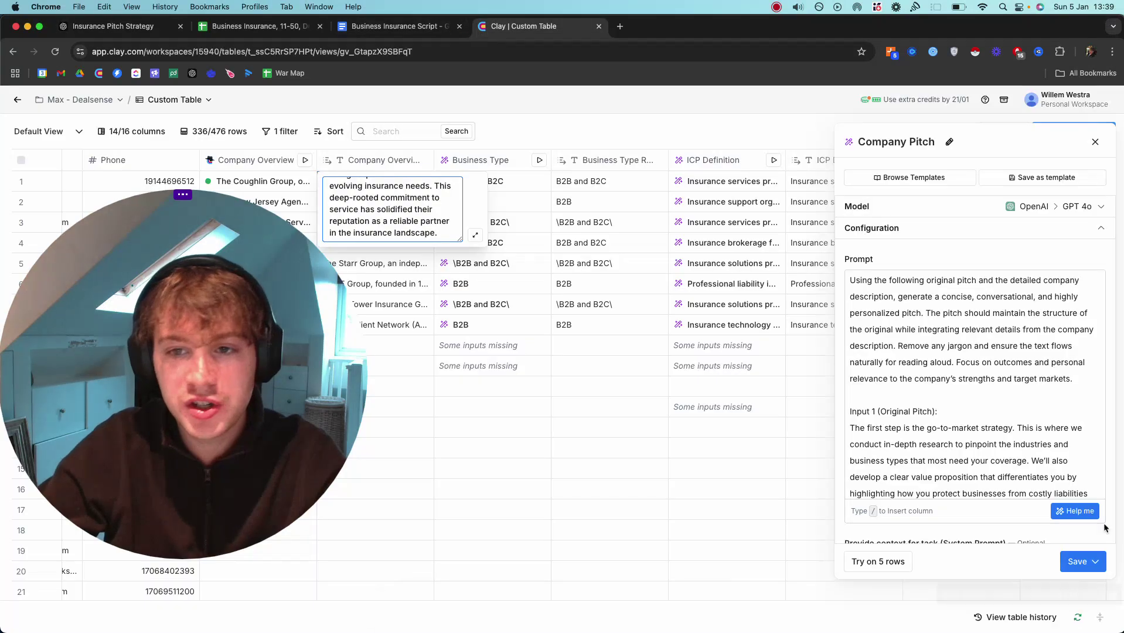
{"action": "scroll", "coordinate": [973, 328], "scroll_direction": "down", "scroll_amount": 10}
{"action": "scroll", "coordinate": [1004, 498], "scroll_direction": "down", "scroll_amount": 5}
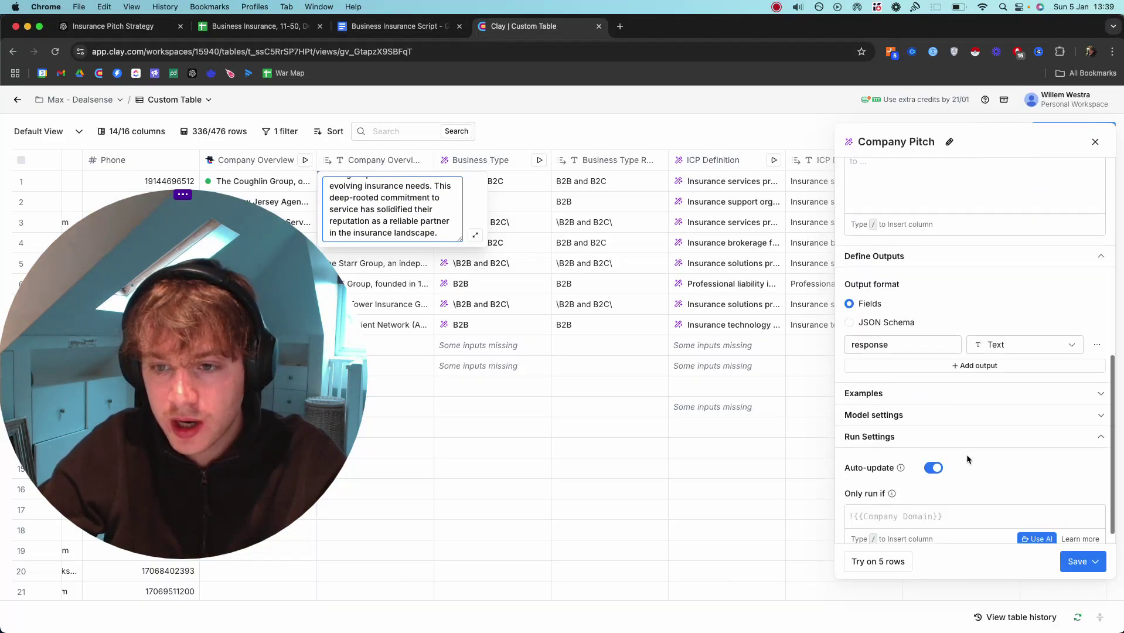
{"action": "left_click", "coordinate": [925, 404]}
{"action": "scroll", "coordinate": [929, 402], "scroll_direction": "down", "scroll_amount": 5}
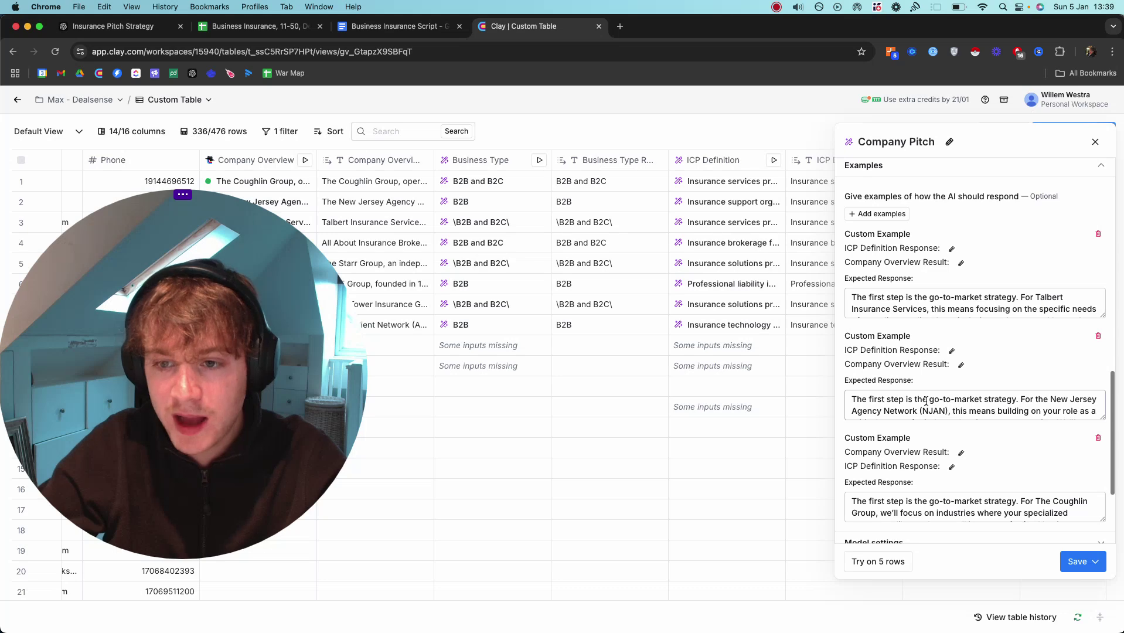
{"action": "scroll", "coordinate": [973, 441], "scroll_direction": "up", "scroll_amount": 5}
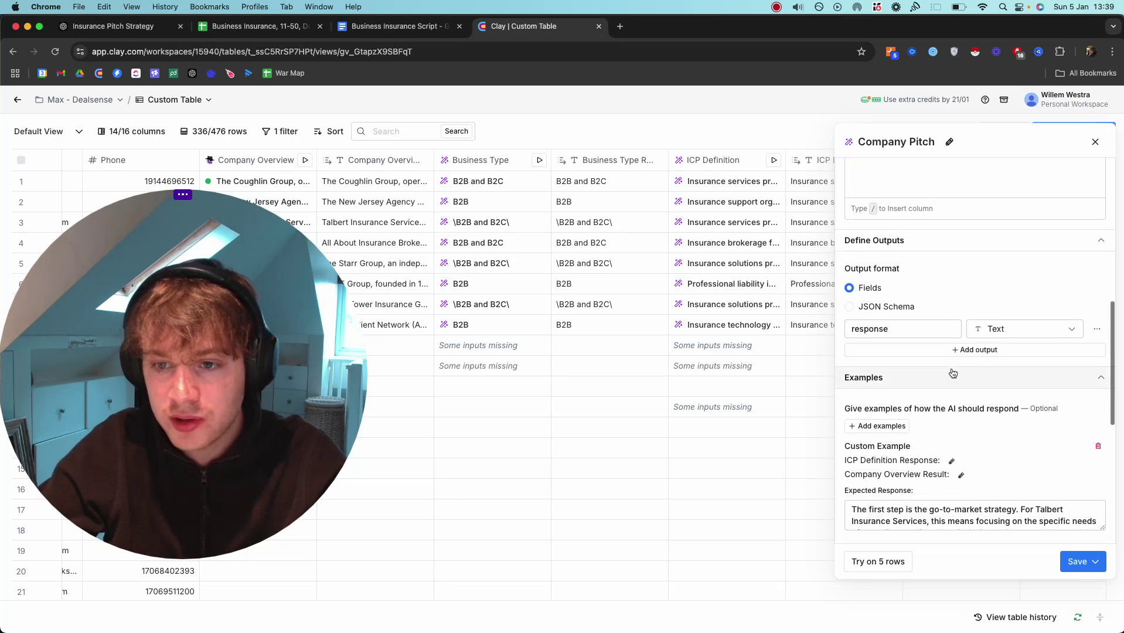
{"action": "left_click", "coordinate": [942, 378]}
Step: Reread the Insurance Pitch Strategy ChatGPT conversation
{"action": "key", "text": "super+1"}
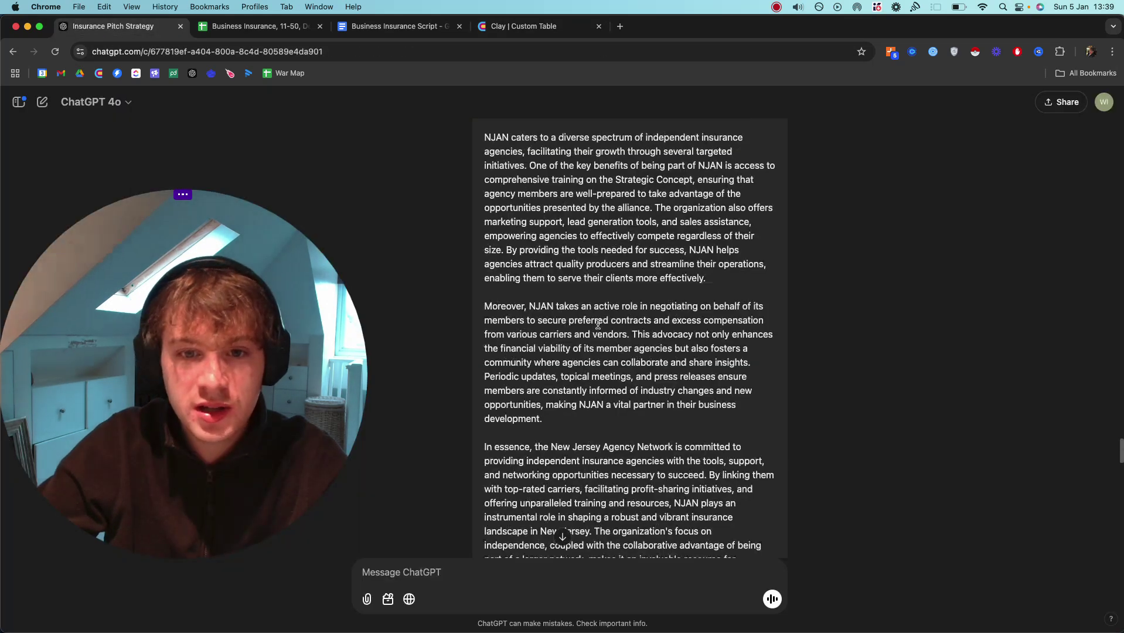
{"action": "scroll", "coordinate": [597, 325], "scroll_direction": "up", "scroll_amount": 10}
{"action": "scroll", "coordinate": [597, 324], "scroll_direction": "down", "scroll_amount": 20}
{"action": "scroll", "coordinate": [597, 324], "scroll_direction": "up", "scroll_amount": 4}
{"action": "scroll", "coordinate": [596, 324], "scroll_direction": "up", "scroll_amount": 7}
{"action": "scroll", "coordinate": [596, 324], "scroll_direction": "down", "scroll_amount": 3}
{"action": "scroll", "coordinate": [597, 324], "scroll_direction": "down", "scroll_amount": 15}
{"action": "scroll", "coordinate": [598, 329], "scroll_direction": "up", "scroll_amount": 3}
{"action": "scroll", "coordinate": [598, 329], "scroll_direction": "up", "scroll_amount": 5}
{"action": "scroll", "coordinate": [587, 290], "scroll_direction": "up", "scroll_amount": 4}
{"action": "scroll", "coordinate": [587, 292], "scroll_direction": "down", "scroll_amount": 5}
{"action": "scroll", "coordinate": [588, 295], "scroll_direction": "up", "scroll_amount": 1}
{"action": "scroll", "coordinate": [587, 293], "scroll_direction": "up", "scroll_amount": 5}
{"action": "scroll", "coordinate": [588, 292], "scroll_direction": "down", "scroll_amount": 15}
{"action": "scroll", "coordinate": [589, 289], "scroll_direction": "up", "scroll_amount": 2}
{"action": "scroll", "coordinate": [589, 289], "scroll_direction": "down", "scroll_amount": 2}
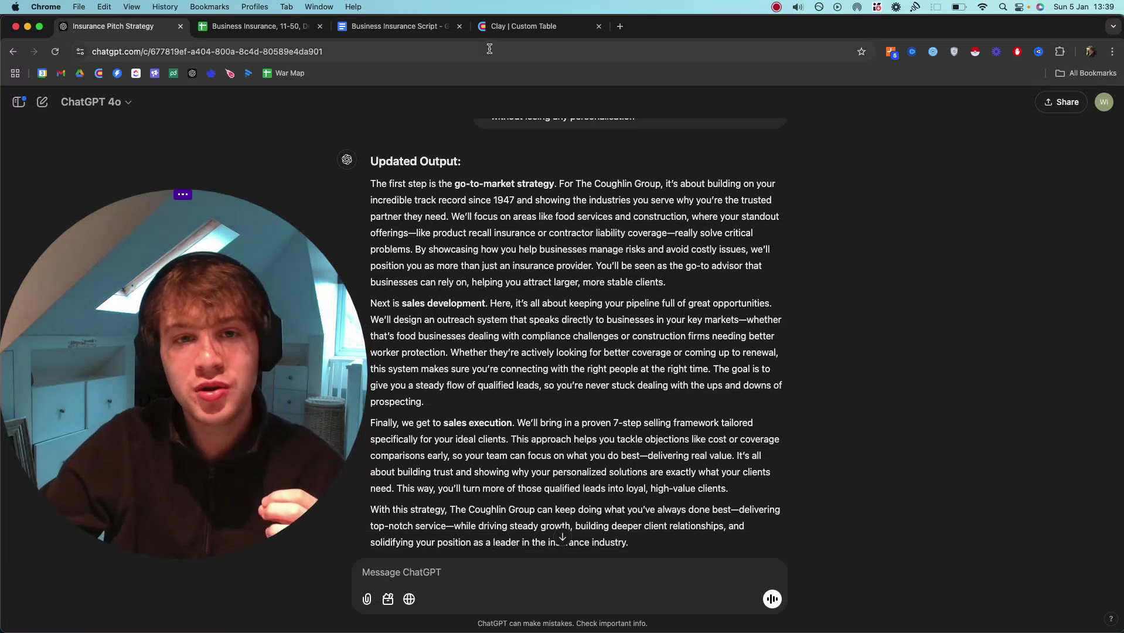
Step: Close the pitch settings and copy The Coughlin Group's full generated Company Pitch response
{"action": "left_click", "coordinate": [519, 26]}
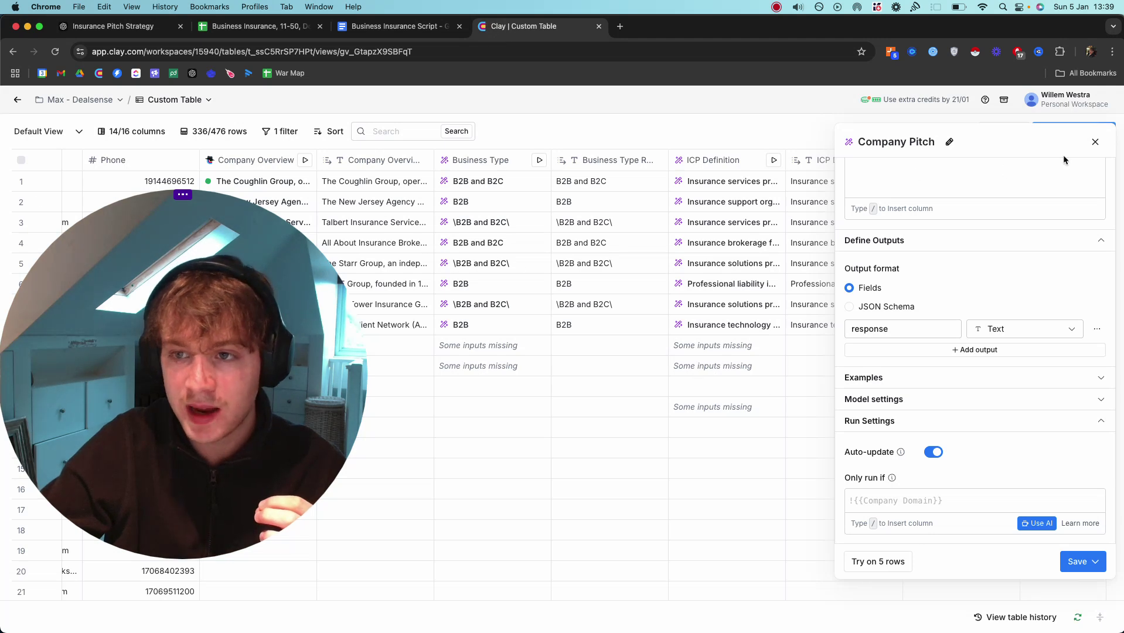
{"action": "left_click", "coordinate": [1095, 141]}
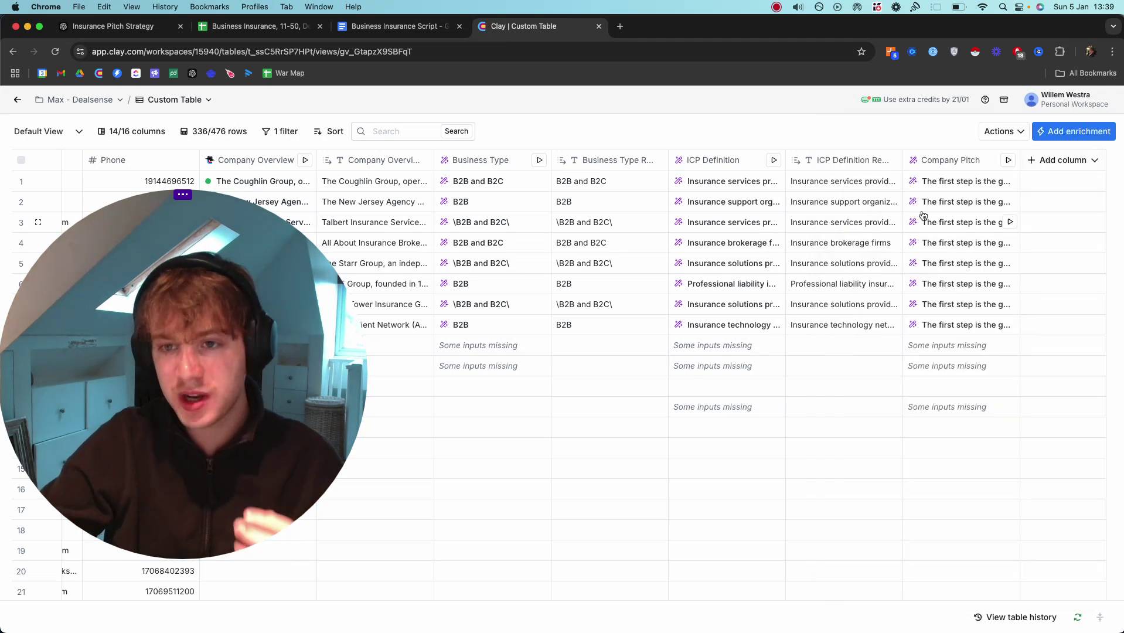
{"action": "left_click", "coordinate": [931, 183]}
{"action": "left_click", "coordinate": [930, 184]}
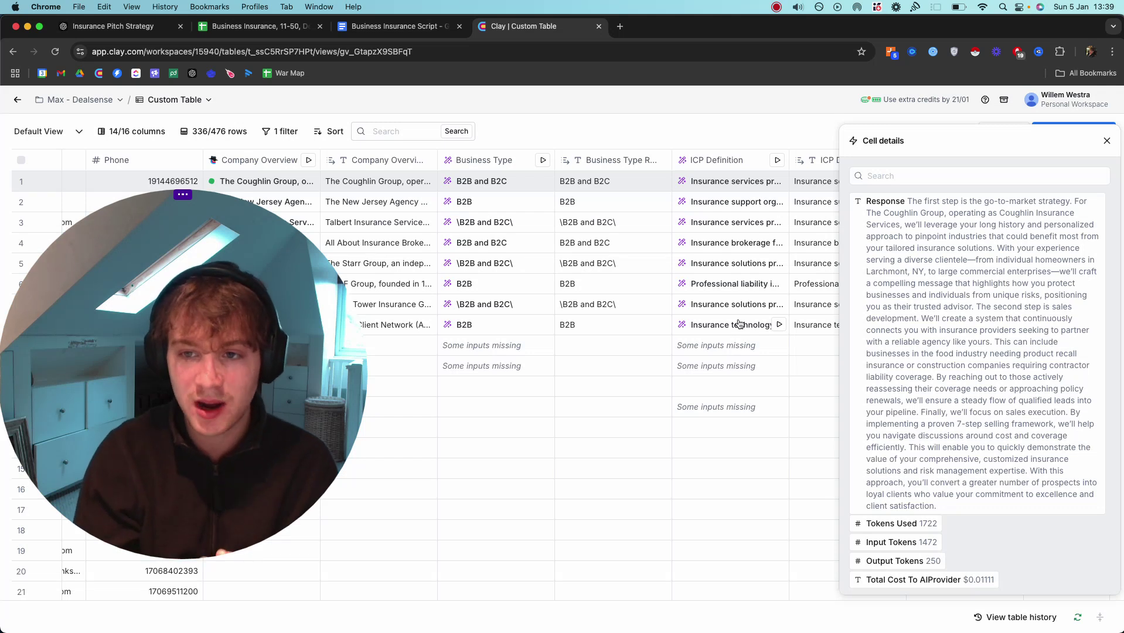
{"action": "mouse_move", "coordinate": [1075, 206]}
{"action": "left_click", "coordinate": [1034, 203]}
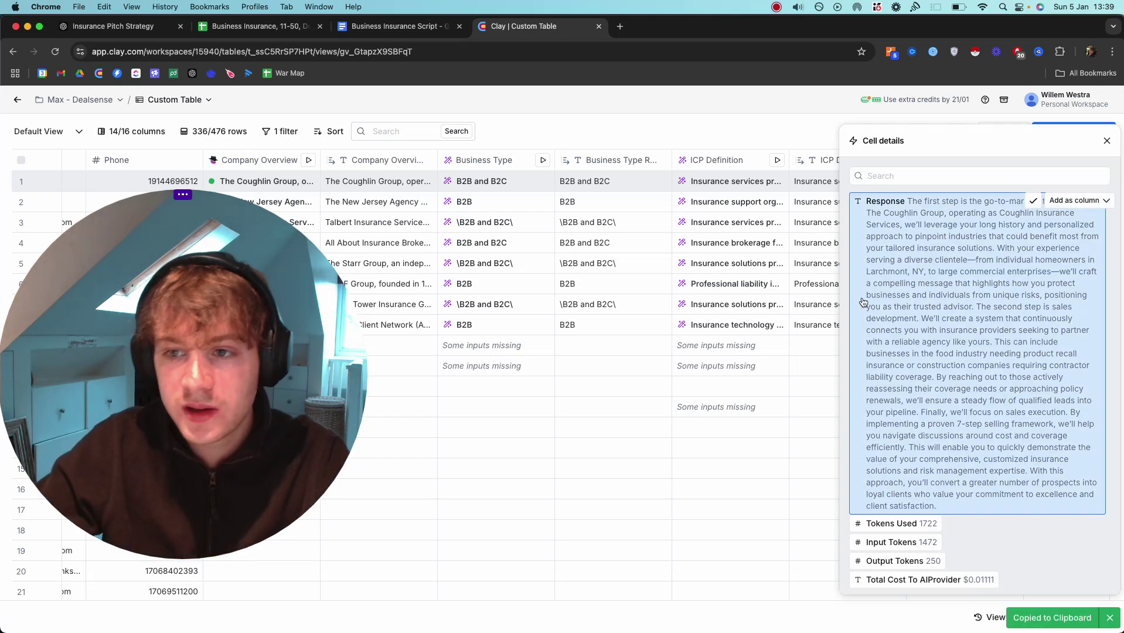
Step: In the Business Insurance Script, add a 'Personalised pitch:' heading after 'high paying clients.' and paste The Coughlin Group's pitch
{"action": "left_click", "coordinate": [395, 25]}
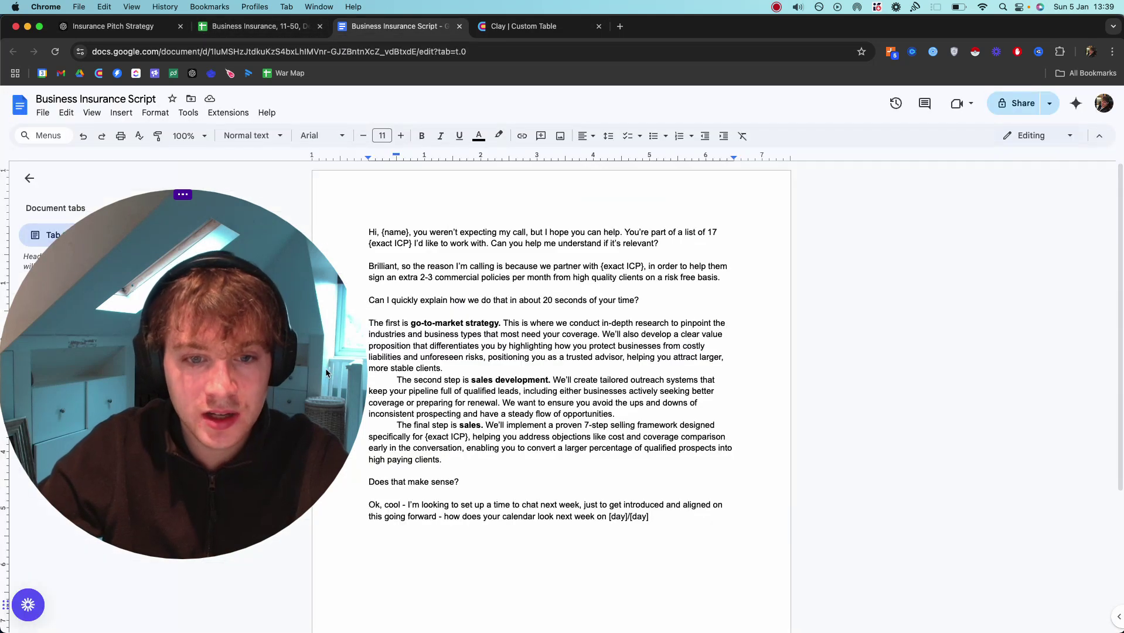
{"action": "left_click", "coordinate": [462, 450]}
{"action": "left_click", "coordinate": [462, 458]}
{"action": "key", "text": "Return"}
{"action": "key", "text": "Return"}
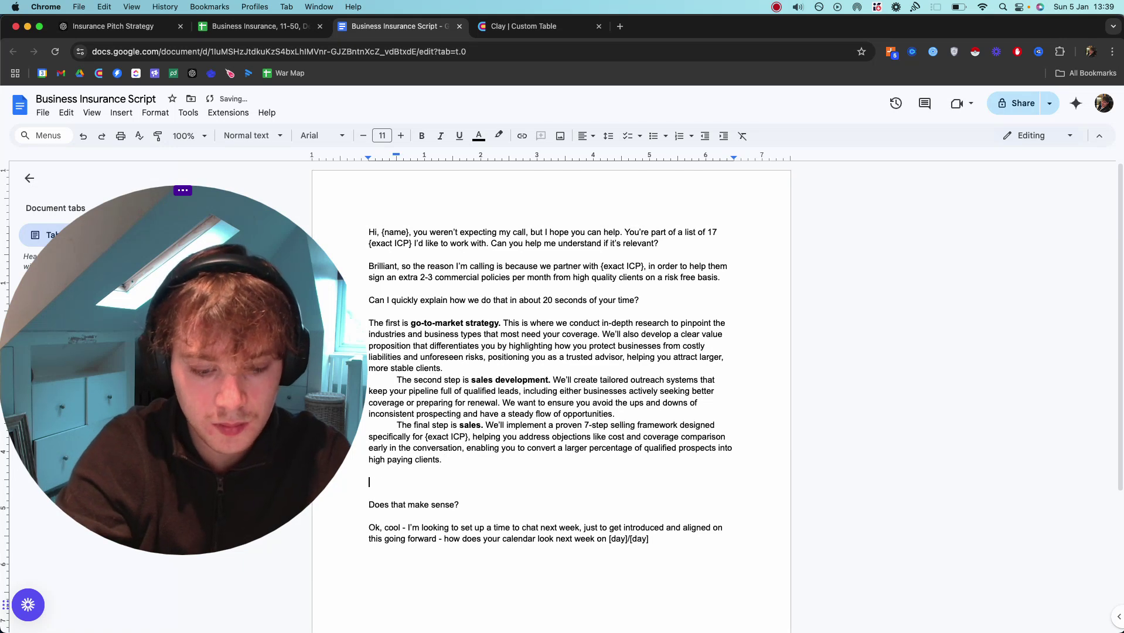
{"action": "type", "text": "Personalis"}
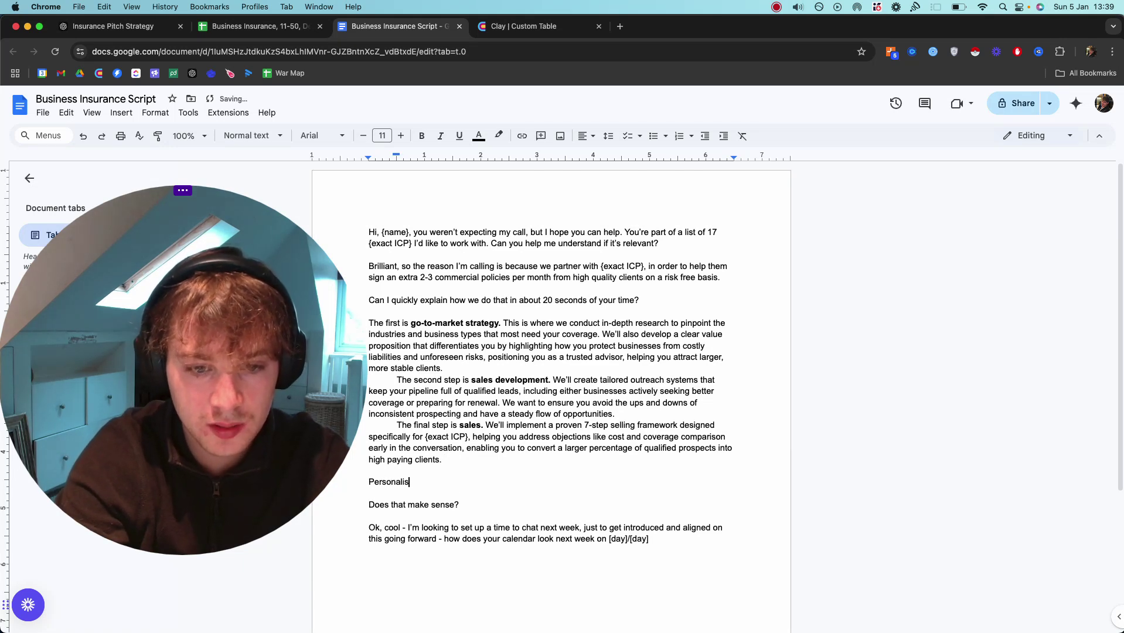
{"action": "type", "text": "ed pitch:"}
{"action": "key", "text": "Return"}
{"action": "key", "text": "Return"}
{"action": "key", "text": "ctrl+v"}
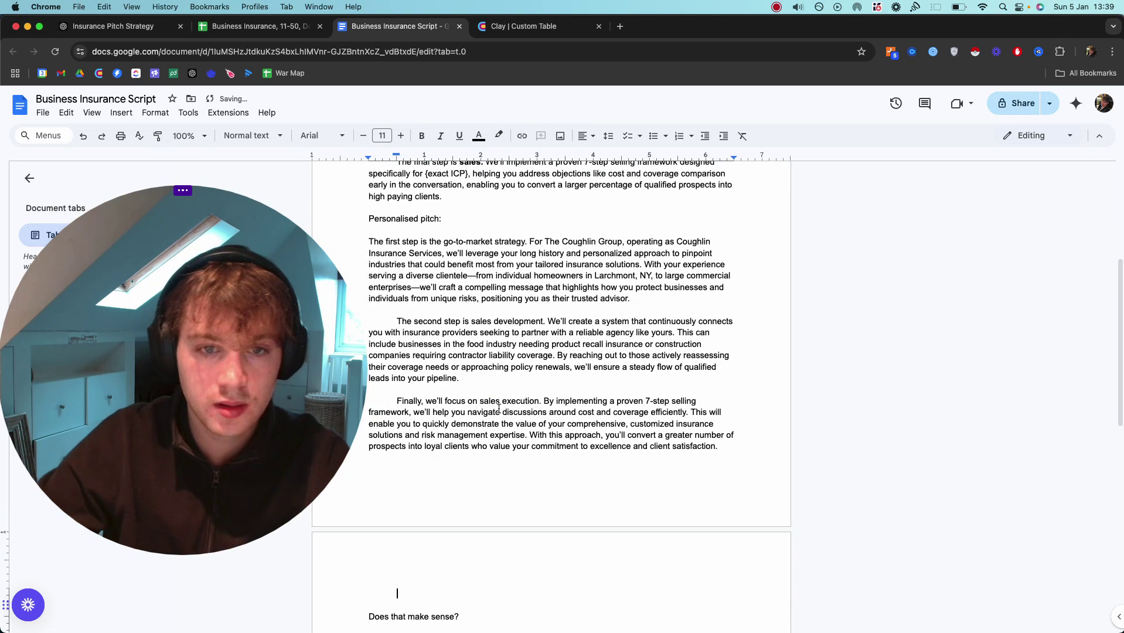
Step: Scroll to the top of the script, select its first two paragraphs, and return to Clay
{"action": "scroll", "coordinate": [505, 390], "scroll_direction": "up", "scroll_amount": 1}
{"action": "scroll", "coordinate": [505, 389], "scroll_direction": "down", "scroll_amount": 3}
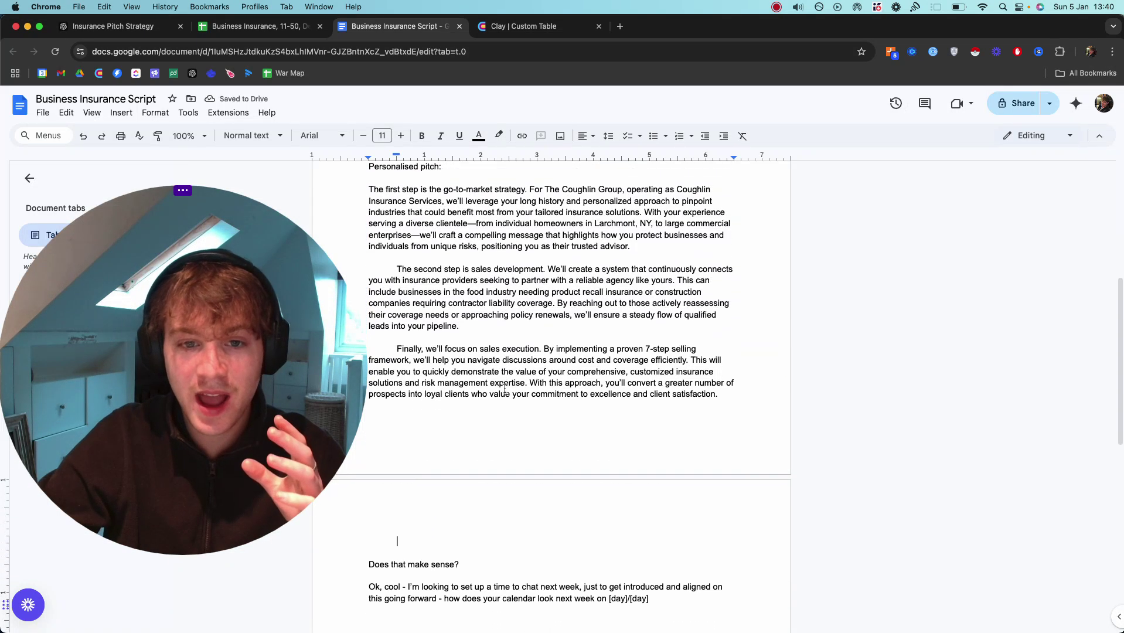
{"action": "scroll", "coordinate": [504, 388], "scroll_direction": "up", "scroll_amount": 2}
{"action": "scroll", "coordinate": [504, 386], "scroll_direction": "up", "scroll_amount": 1}
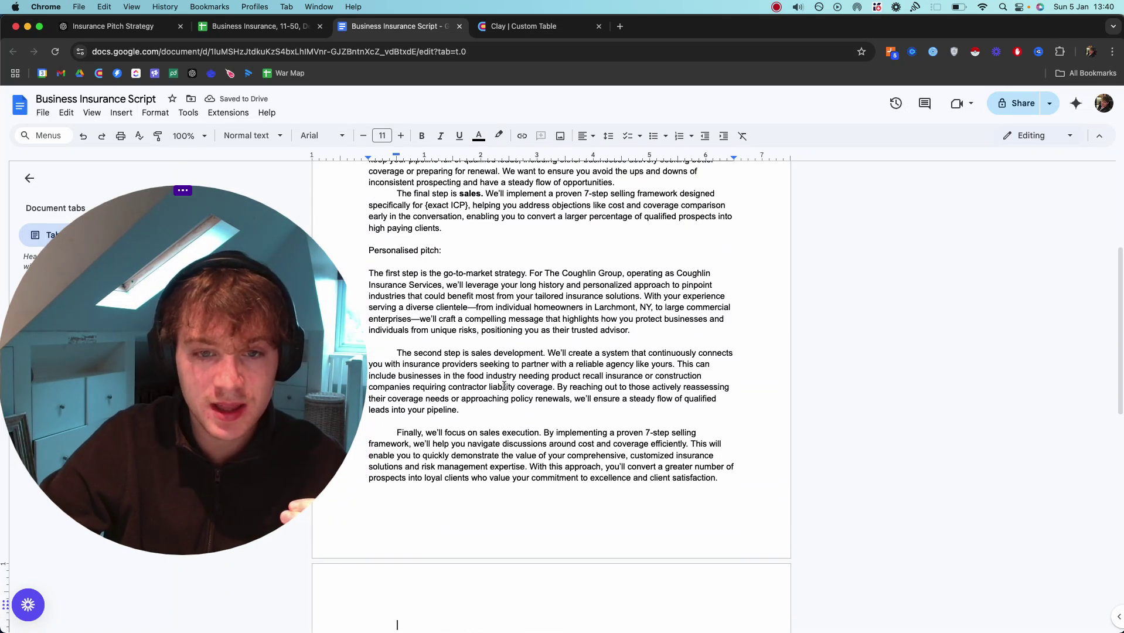
{"action": "scroll", "coordinate": [504, 387], "scroll_direction": "up", "scroll_amount": 2}
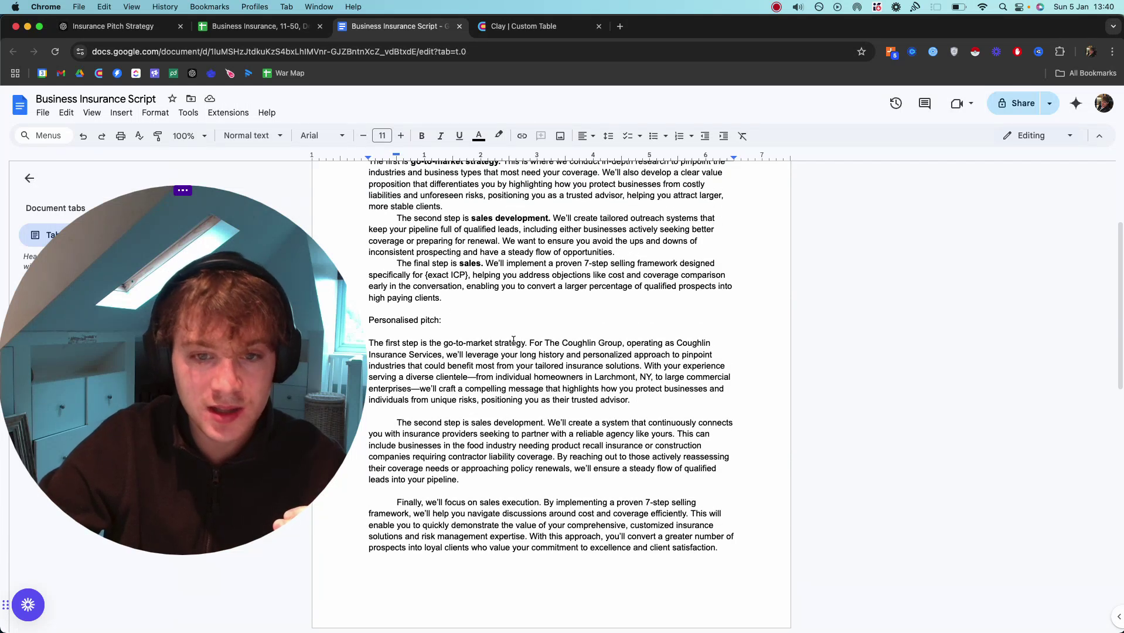
{"action": "scroll", "coordinate": [387, 345], "scroll_direction": "up", "scroll_amount": 5}
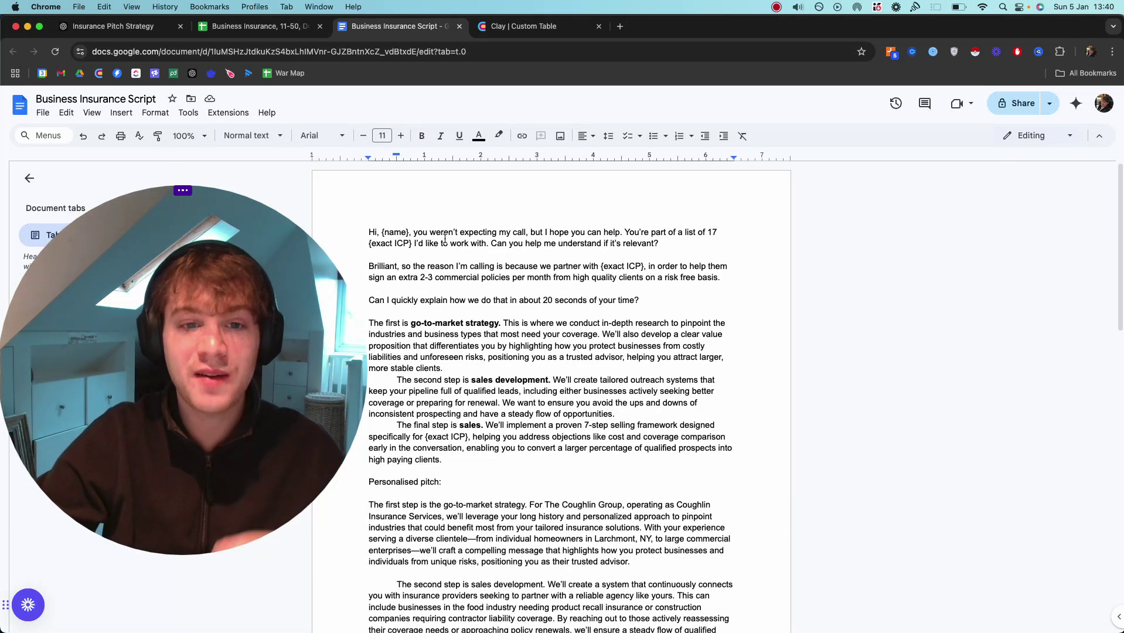
{"action": "left_click_drag", "start_coordinate": [368, 232], "coordinate": [720, 277]}
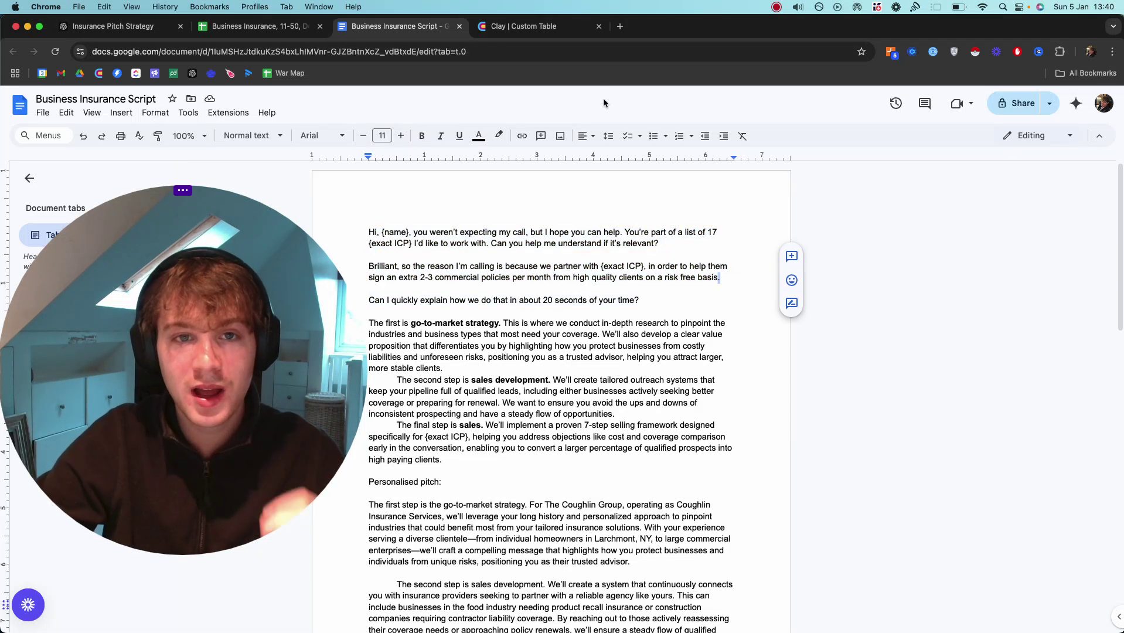
{"action": "left_click", "coordinate": [521, 26]}
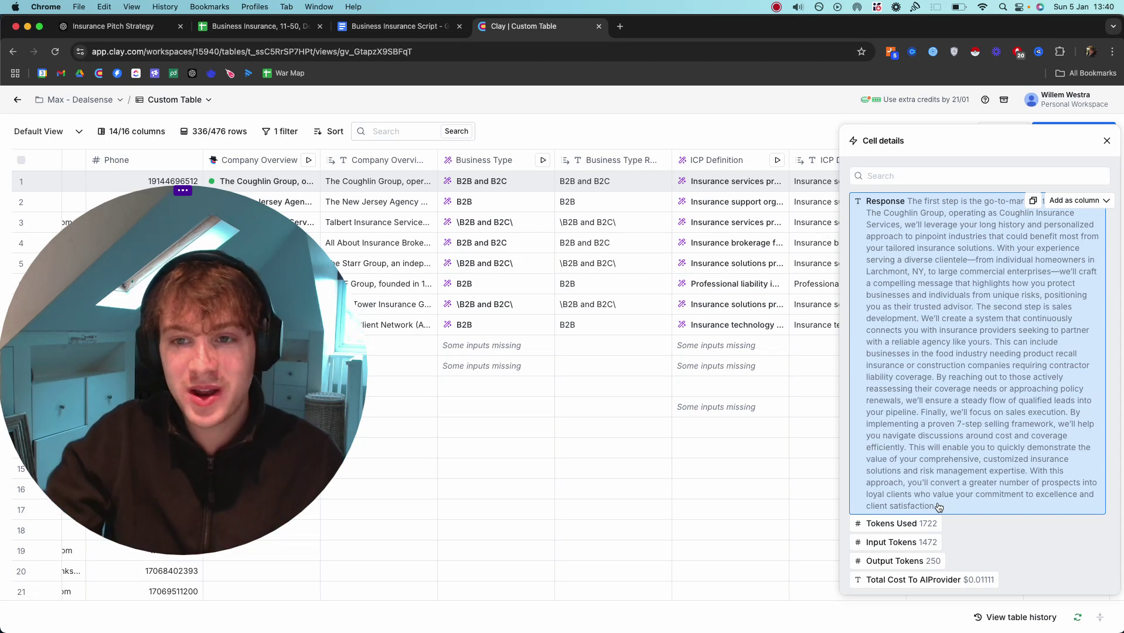
Step: Review row 2's generated pitch for the New Jersey Agency Network, then close the Cell details panel
{"action": "left_click", "coordinate": [1106, 142]}
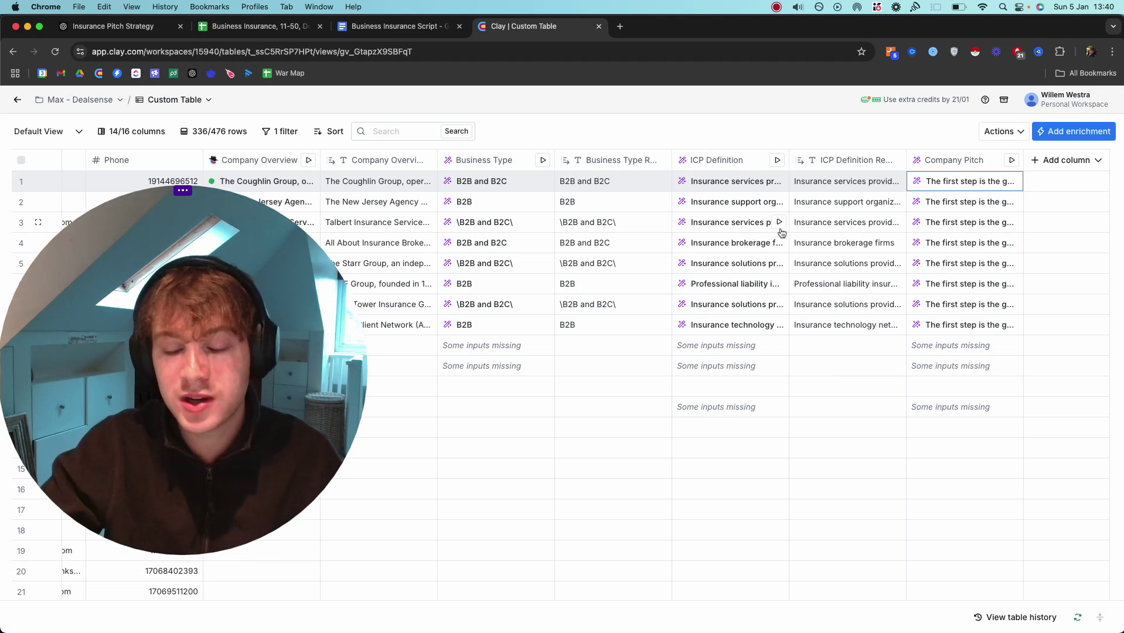
{"action": "left_click", "coordinate": [945, 201]}
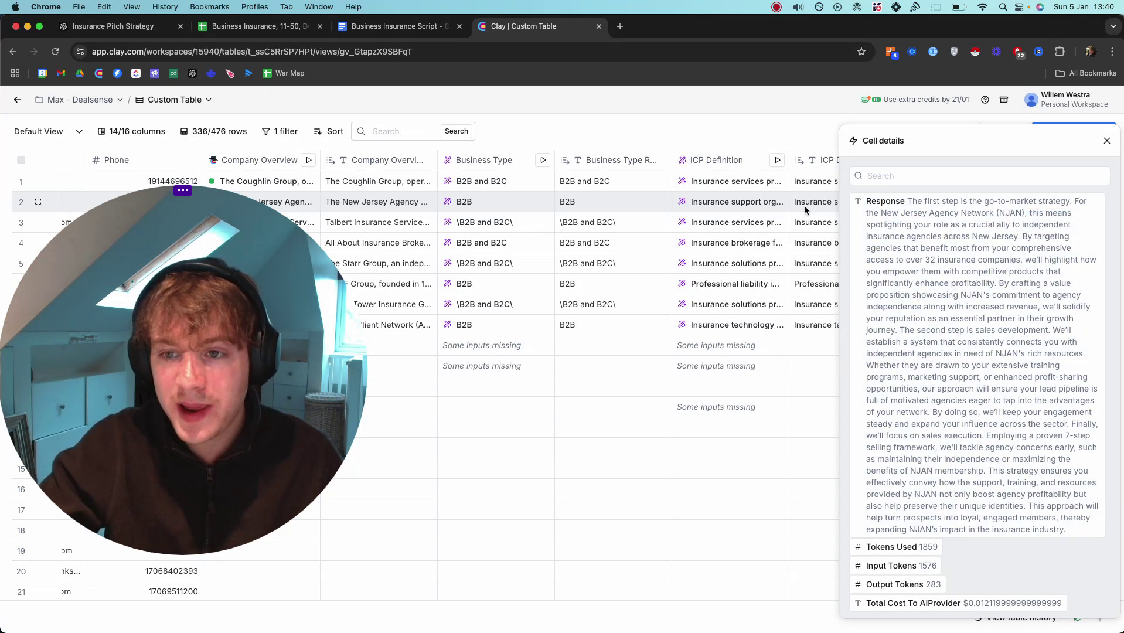
{"action": "left_click", "coordinate": [1107, 139]}
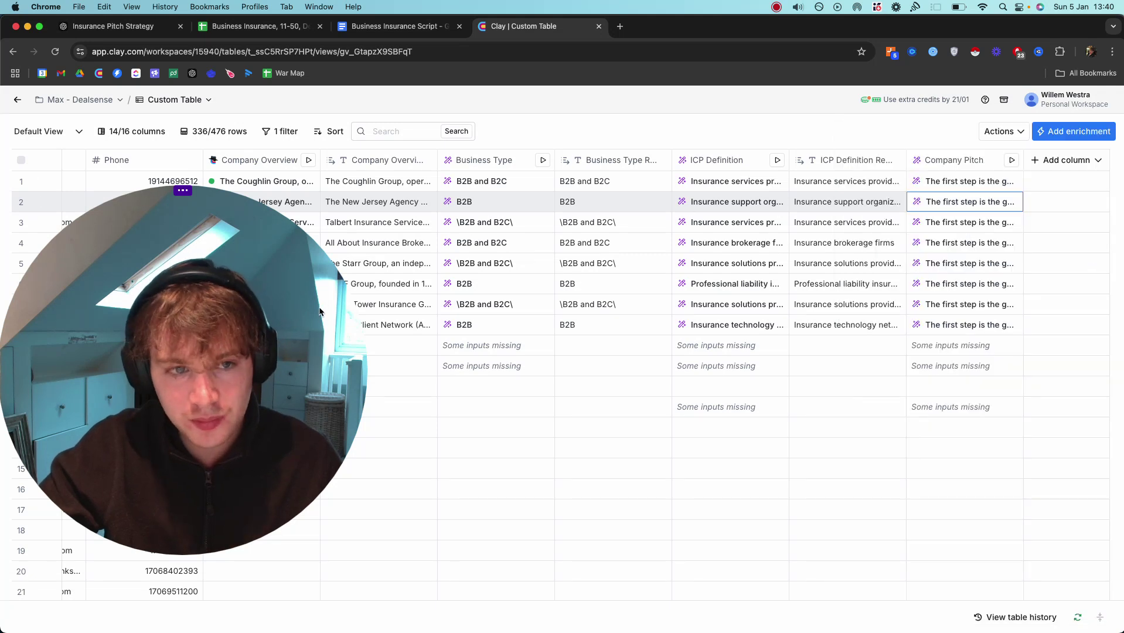
{"action": "left_click_drag", "start_coordinate": [198, 326], "coordinate": [516, 307]}
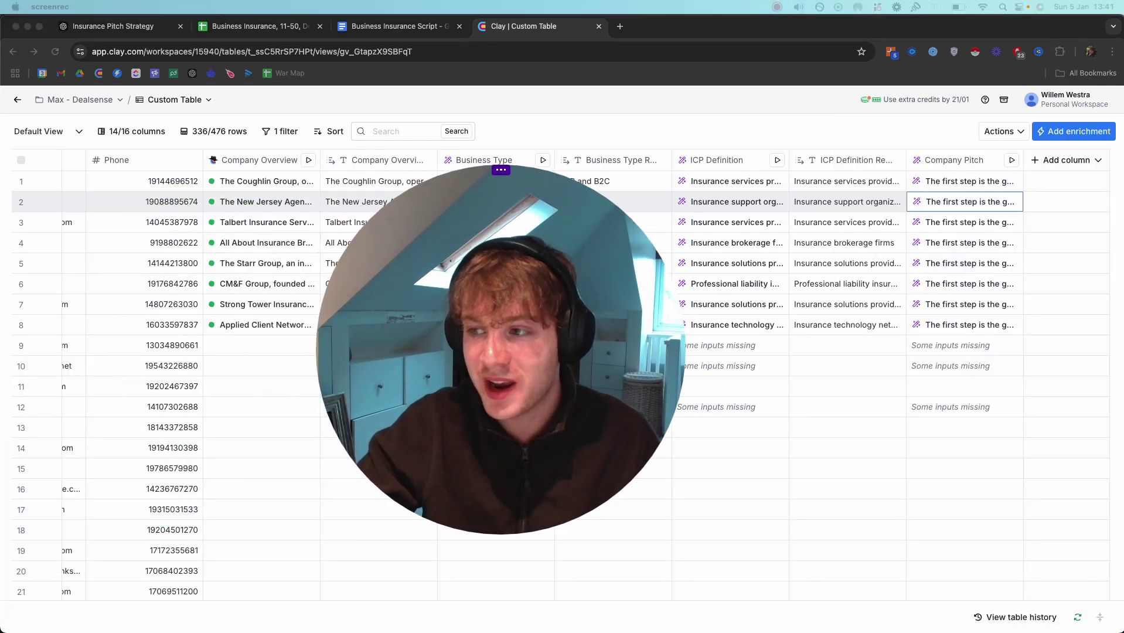